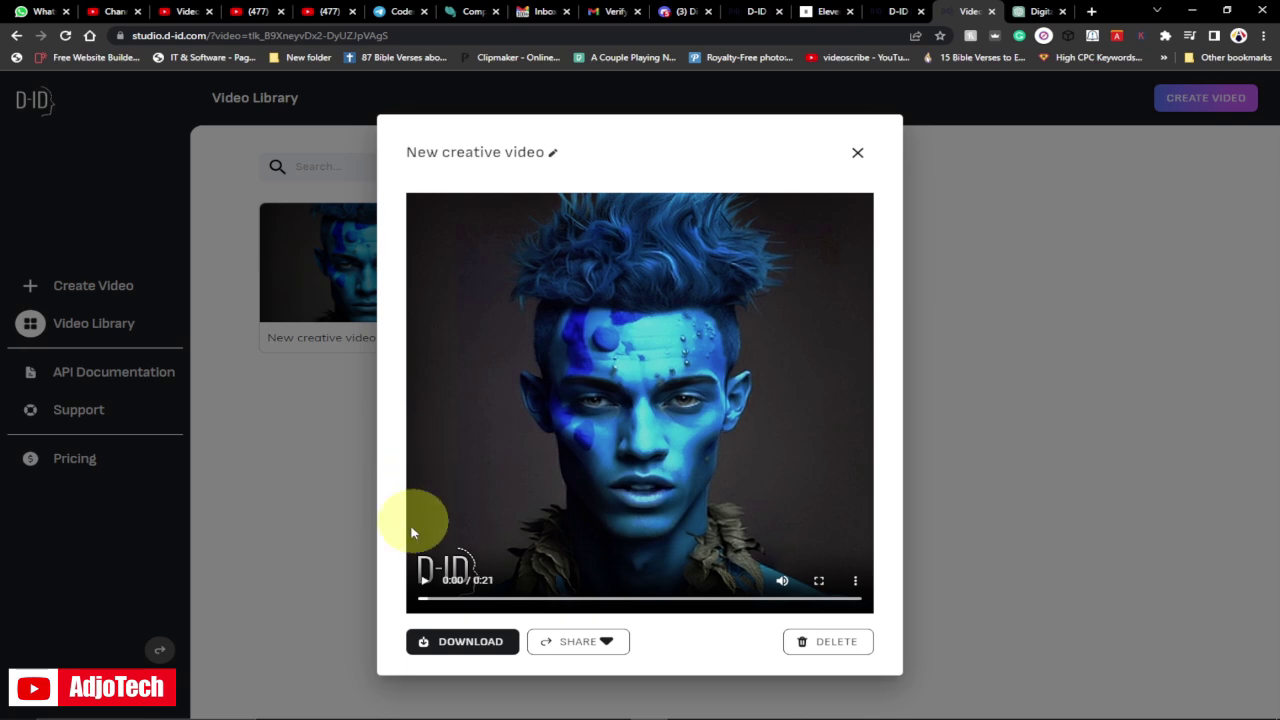
# - Play the blue-skinned avatar video to 0:06, then view its Midjourney source portrait in Discord
pyautogui.click(425, 584)
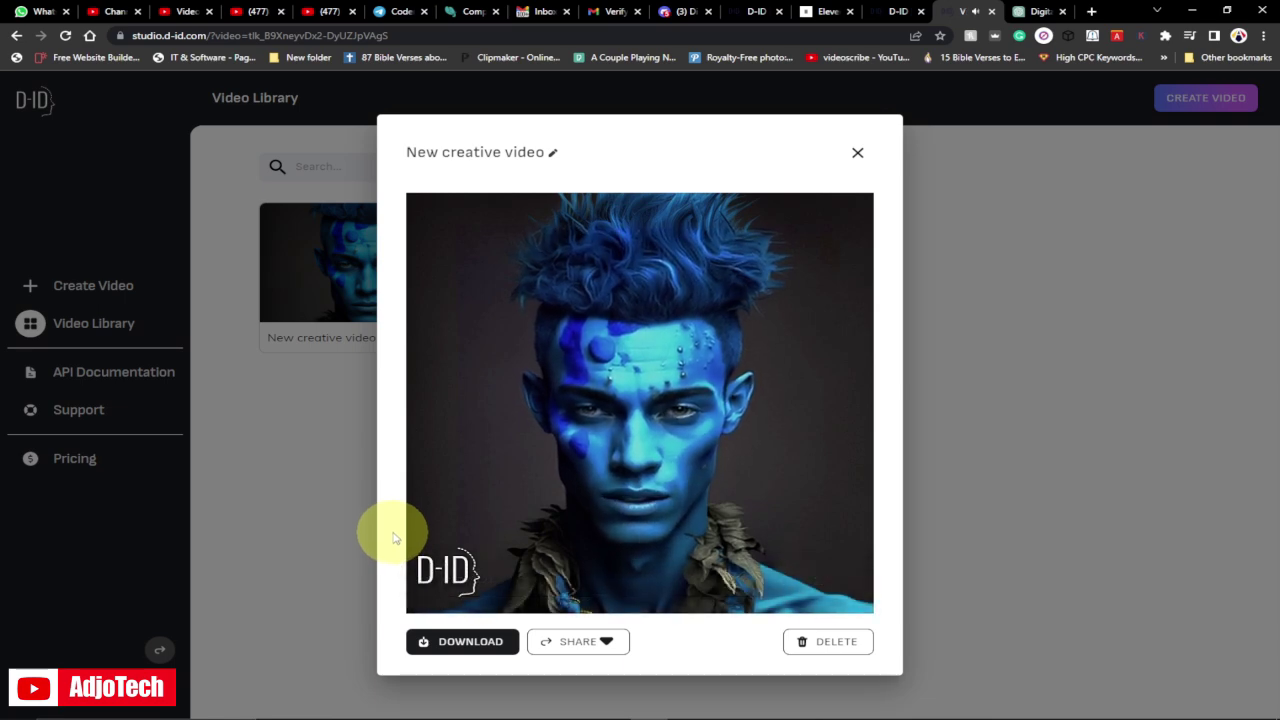
pyautogui.moveTo(440, 600)
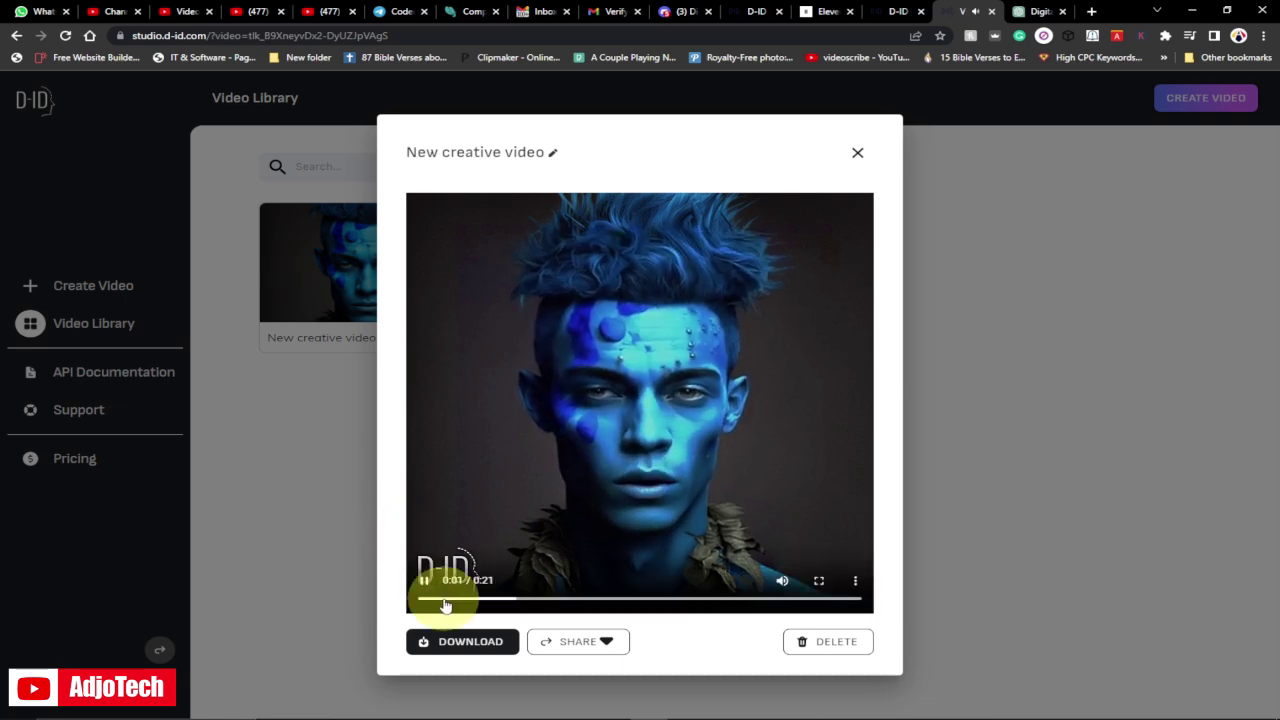
pyautogui.click(425, 583)
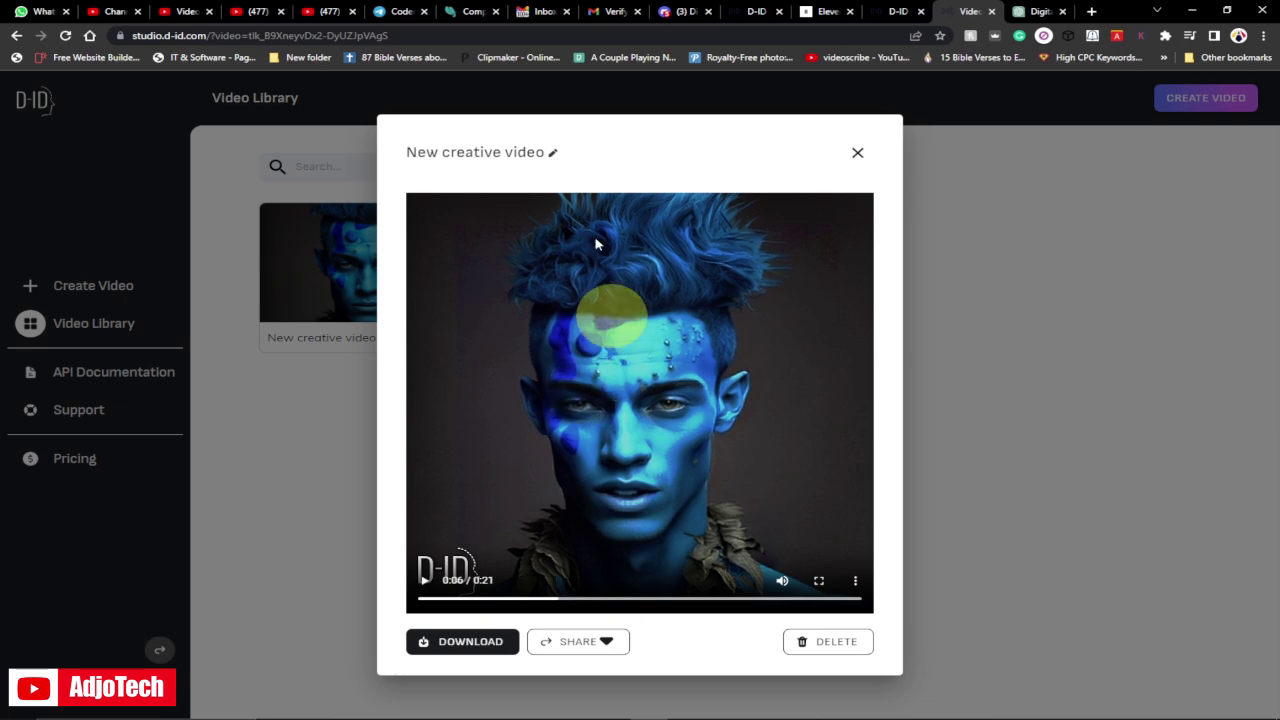
pyautogui.click(684, 11)
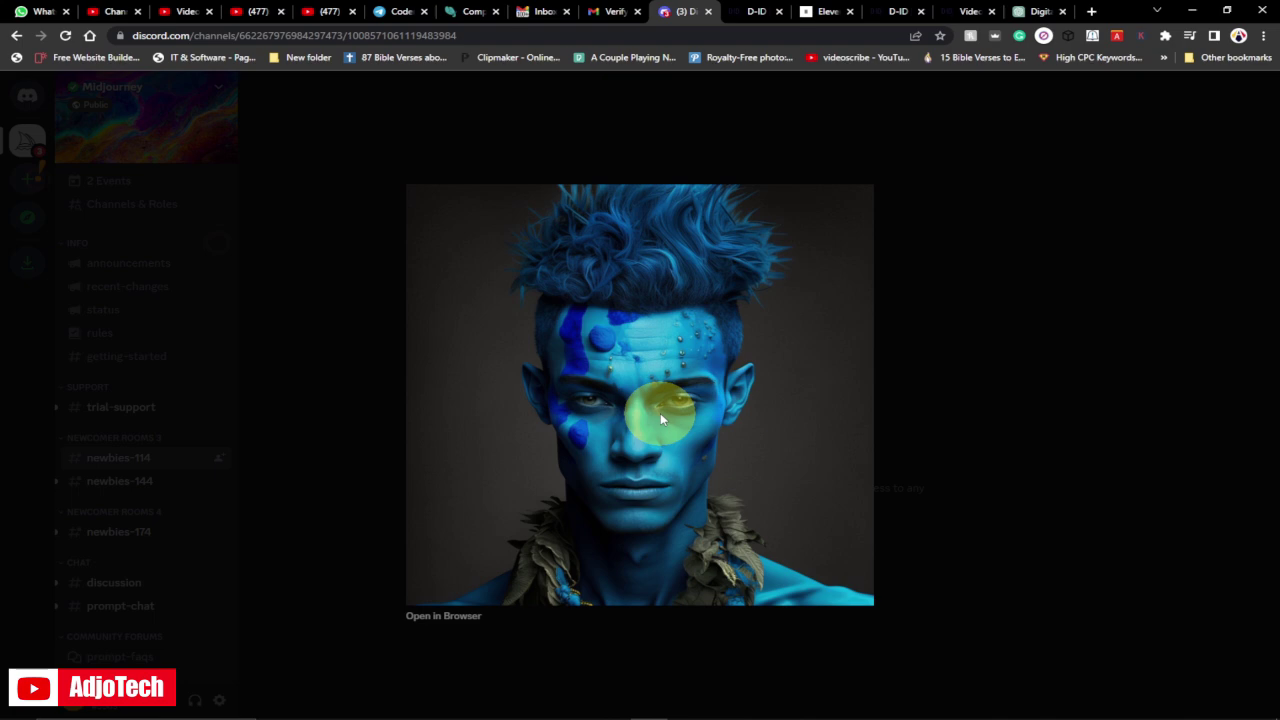
# - Look over the ElevenLabs sample text, ChatGPT chat and D-ID homepage, returning to the avatar preview
pyautogui.click(830, 12)
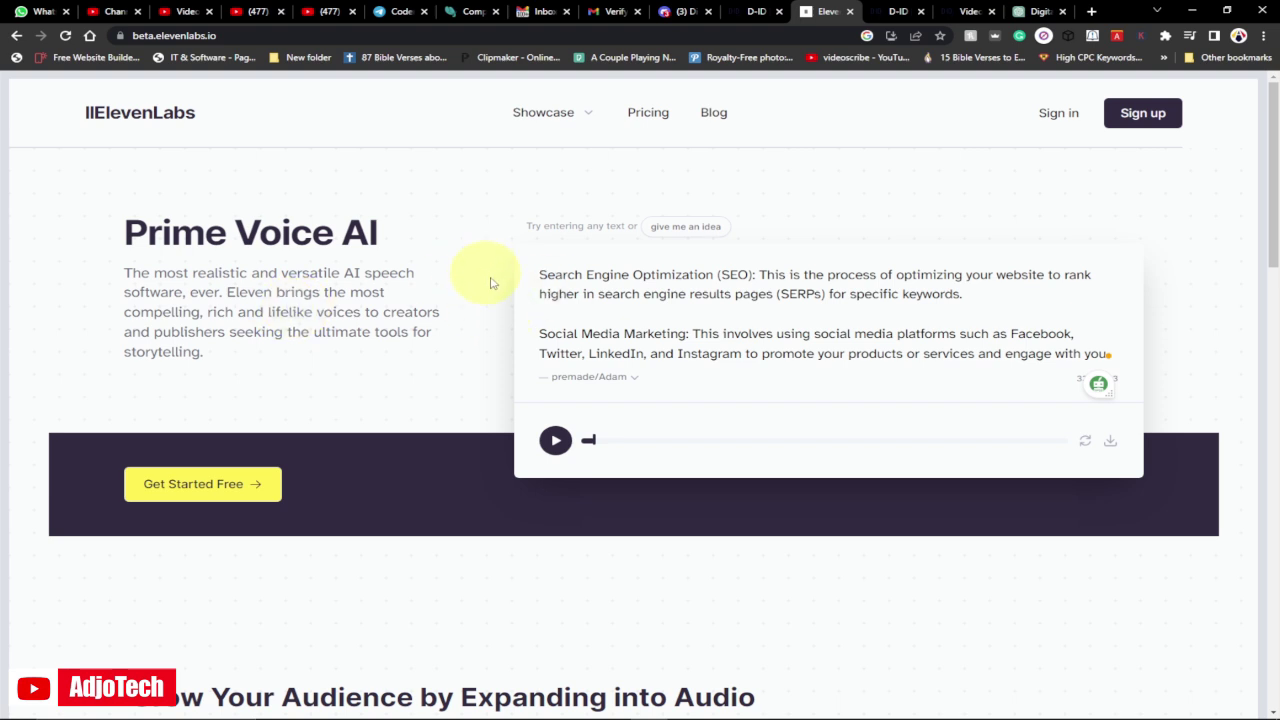
pyautogui.click(629, 388)
pyautogui.click(635, 318)
pyautogui.click(1035, 12)
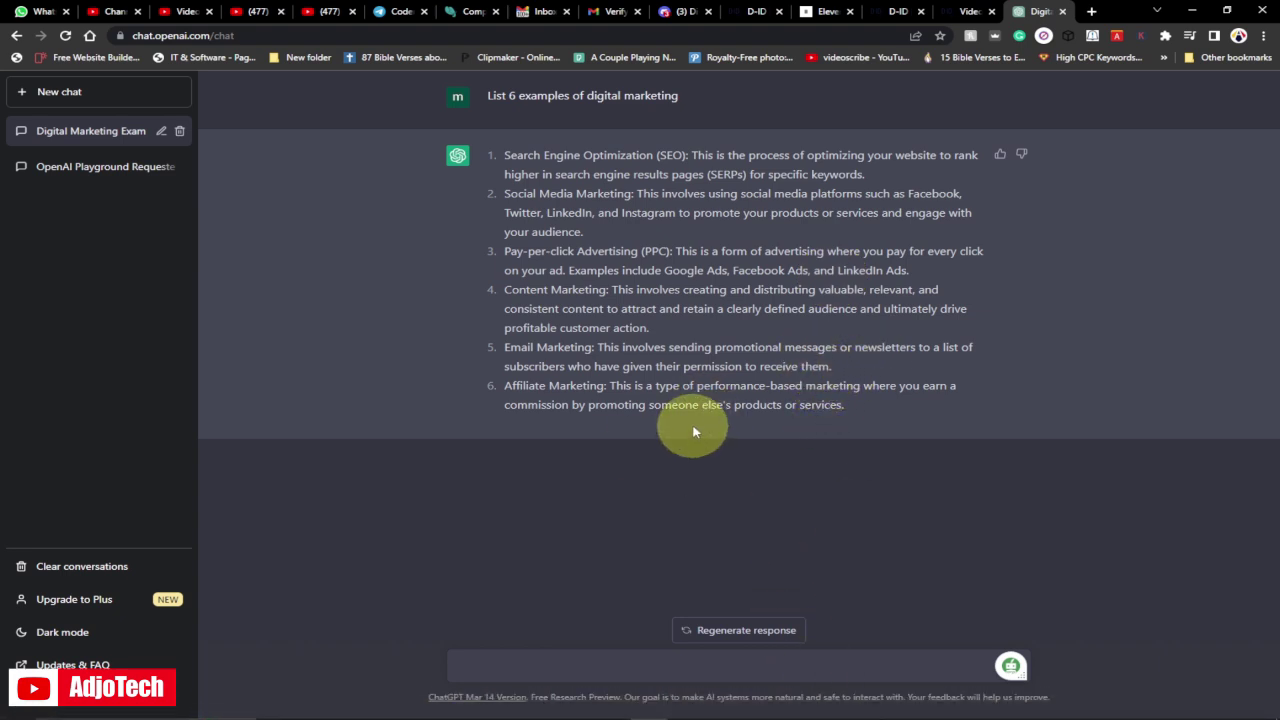
pyautogui.click(822, 11)
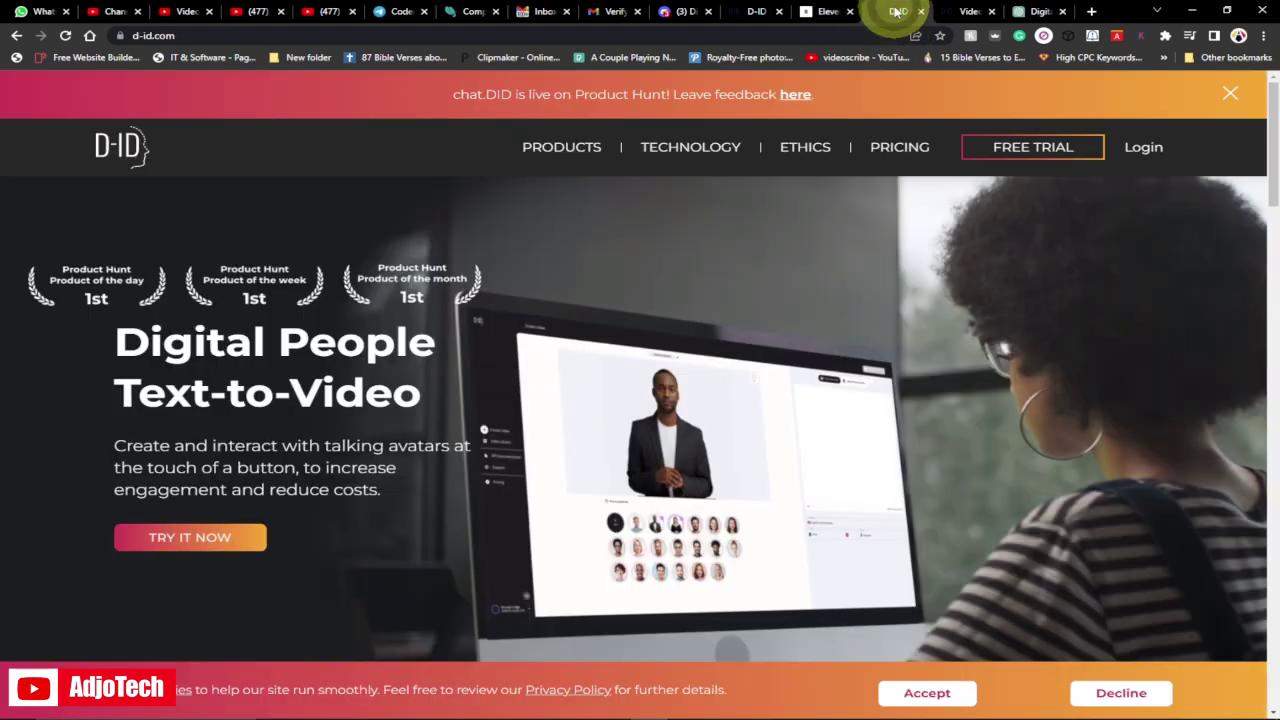
pyautogui.click(896, 11)
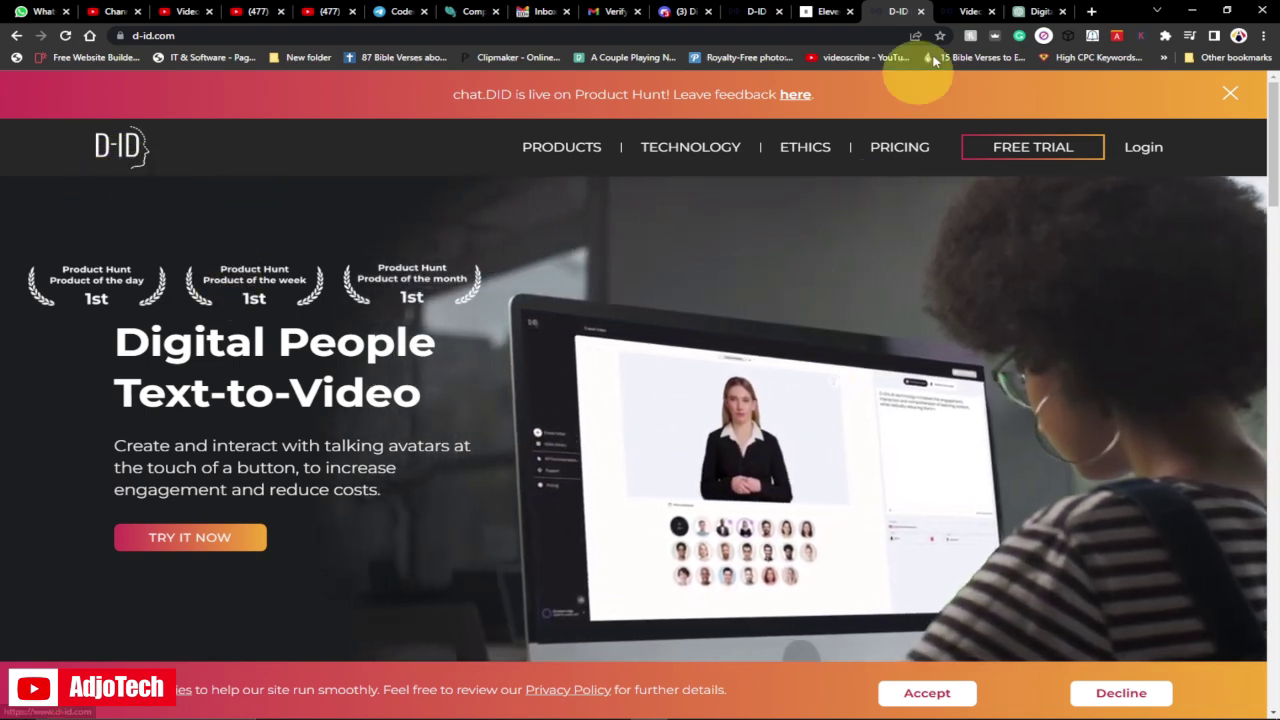
pyautogui.click(970, 11)
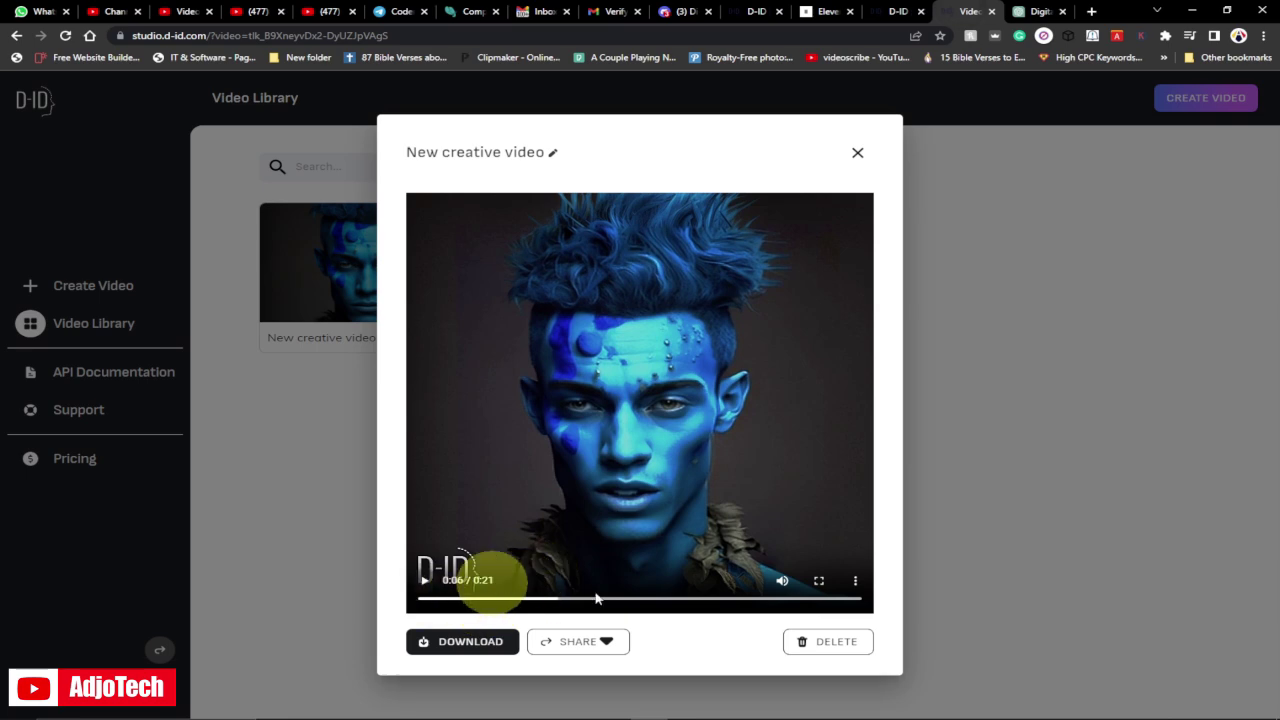
# - Replay the avatar video to 0:10, then move through Discord and D-ID to the ChatGPT chat
pyautogui.click(424, 581)
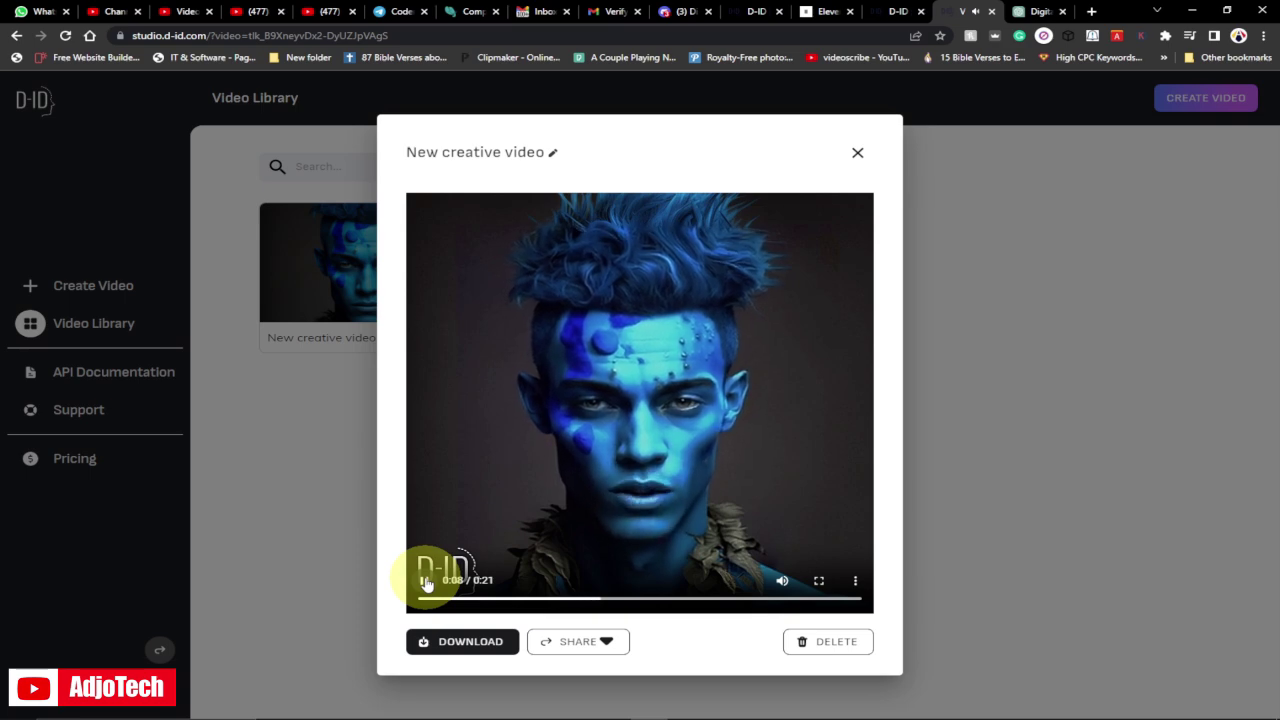
pyautogui.click(424, 581)
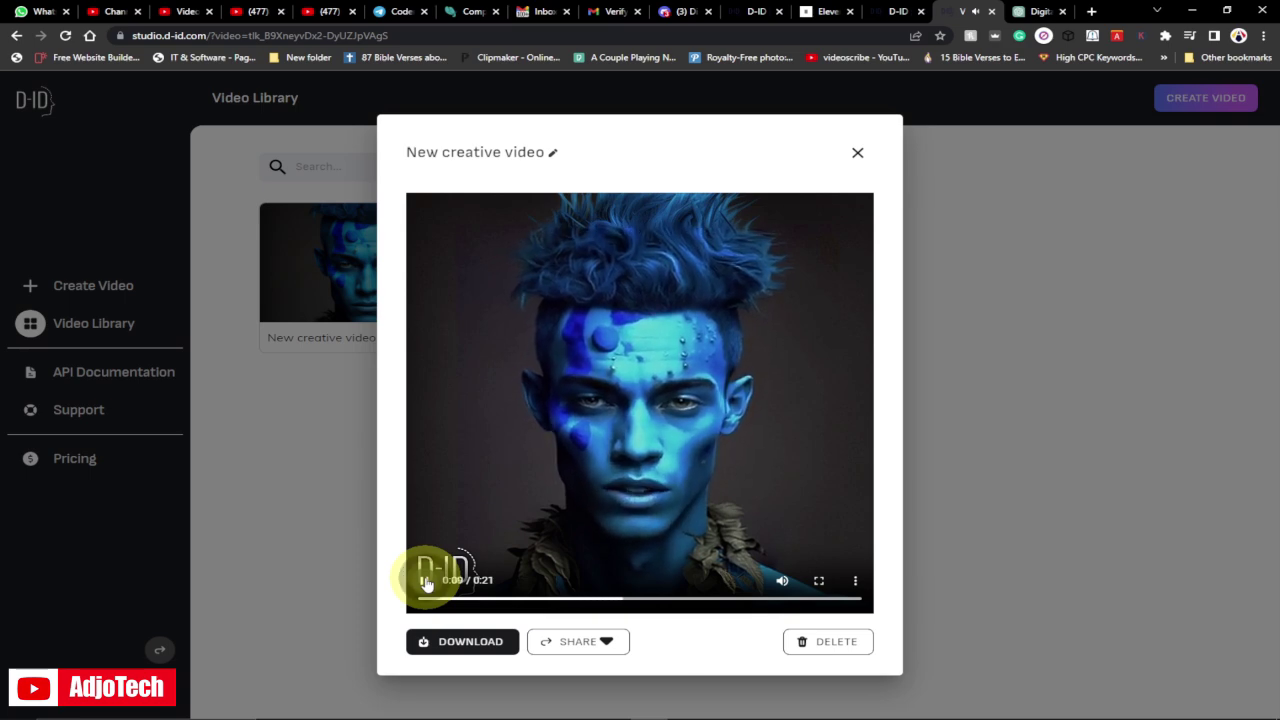
pyautogui.click(686, 11)
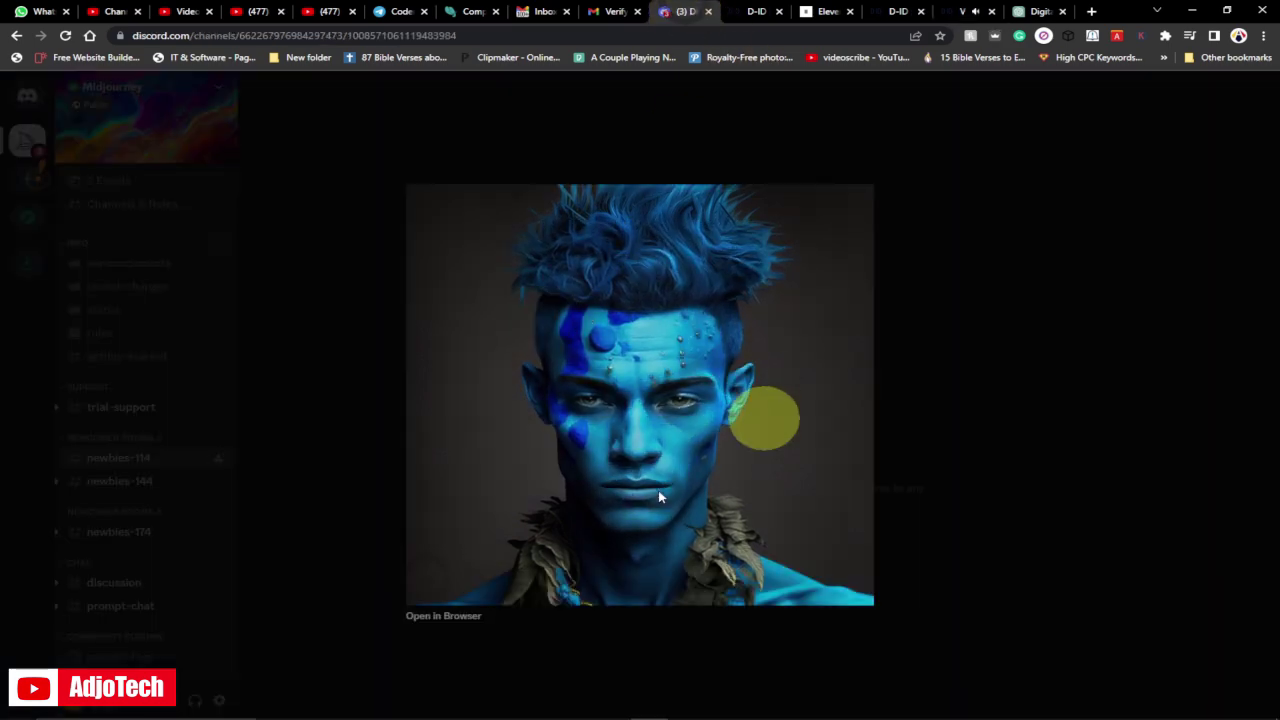
pyautogui.click(893, 11)
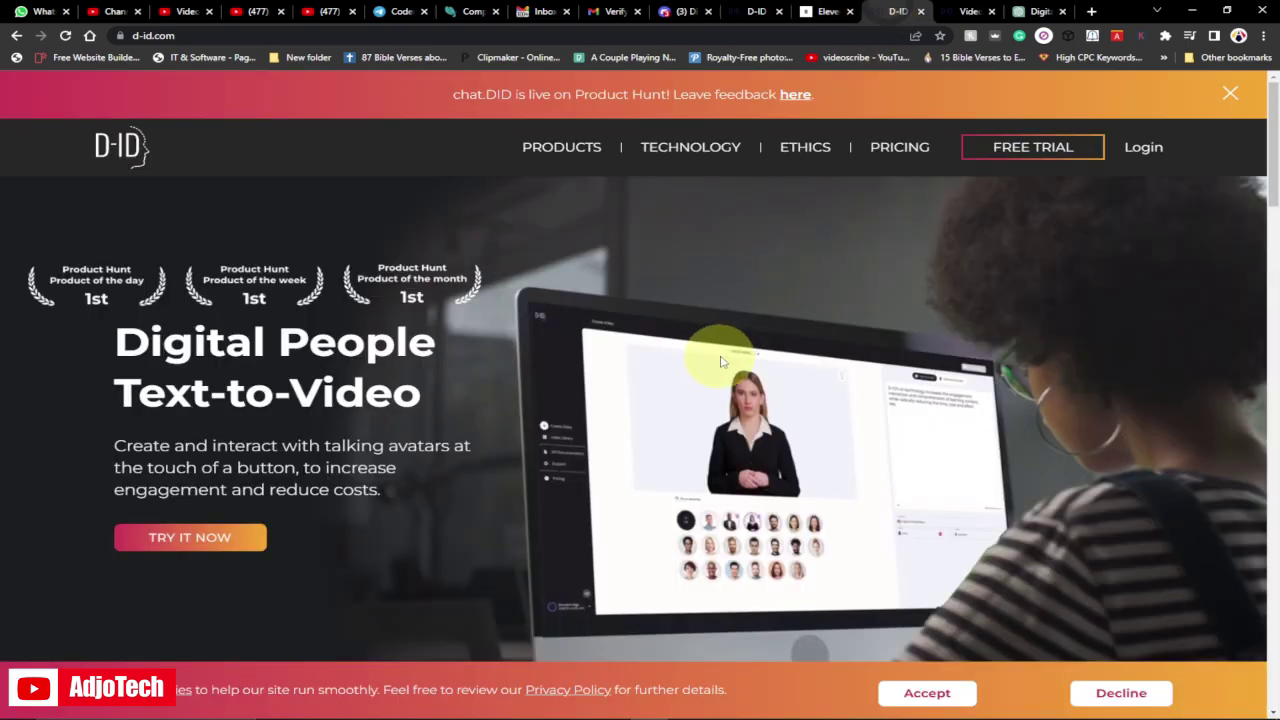
pyautogui.click(1038, 11)
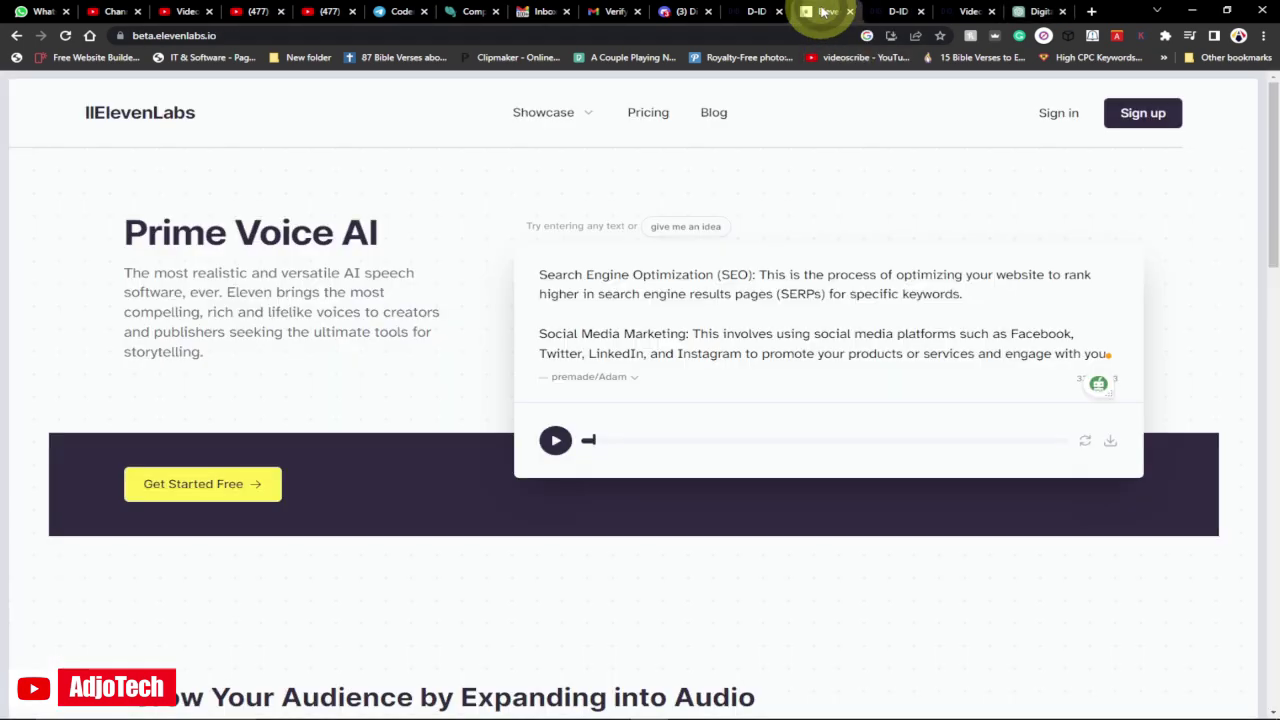
# - Ask ChatGPT 'how to create an animation'
pyautogui.click(829, 11)
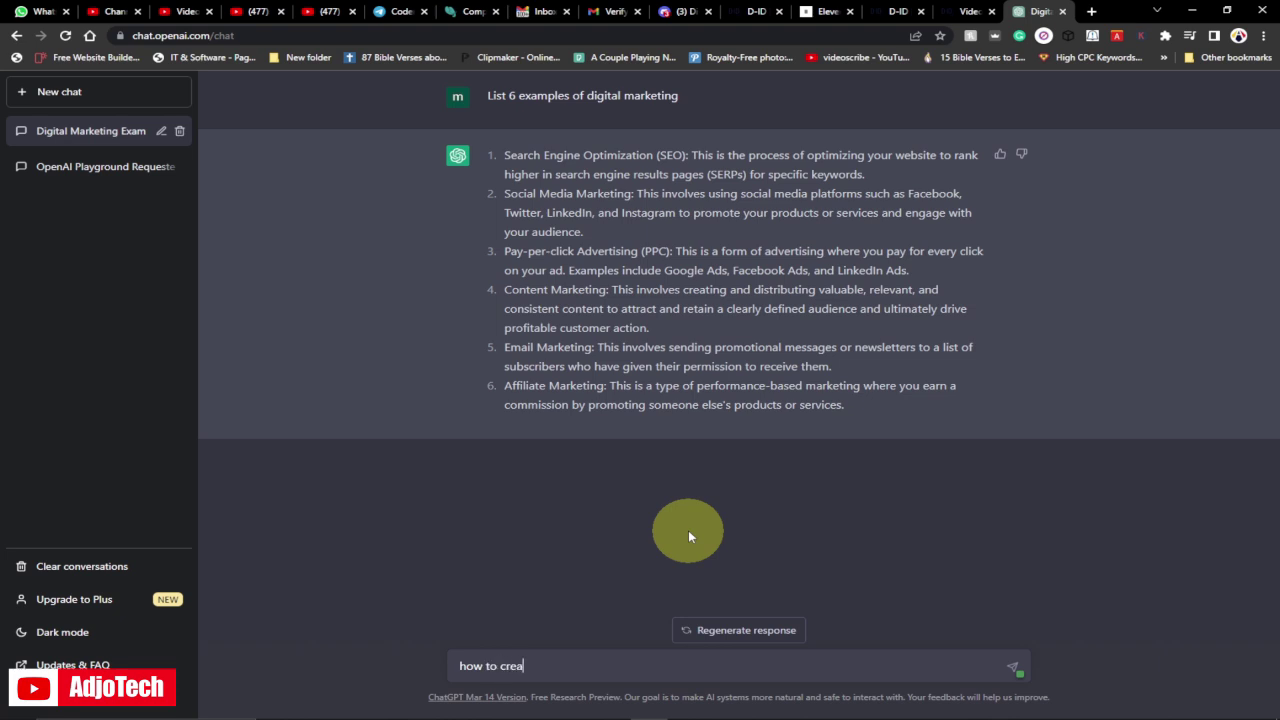
pyautogui.write('te an animatio')
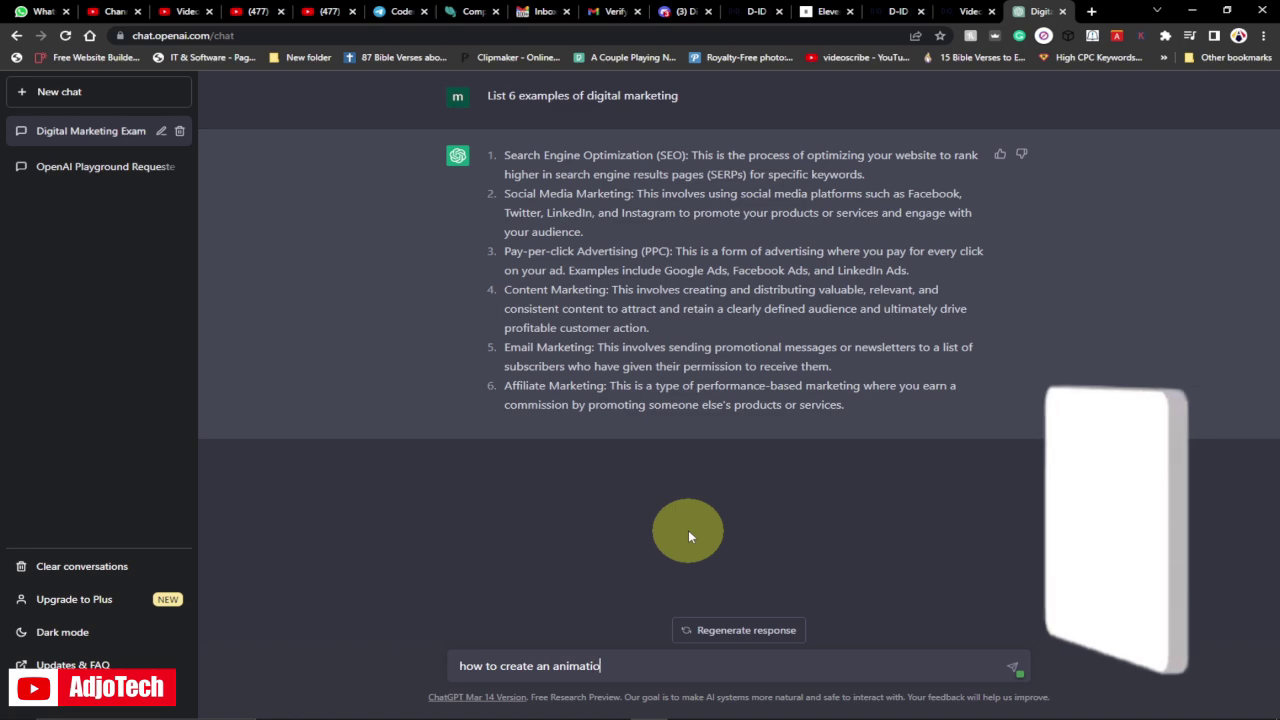
pyautogui.write('n')
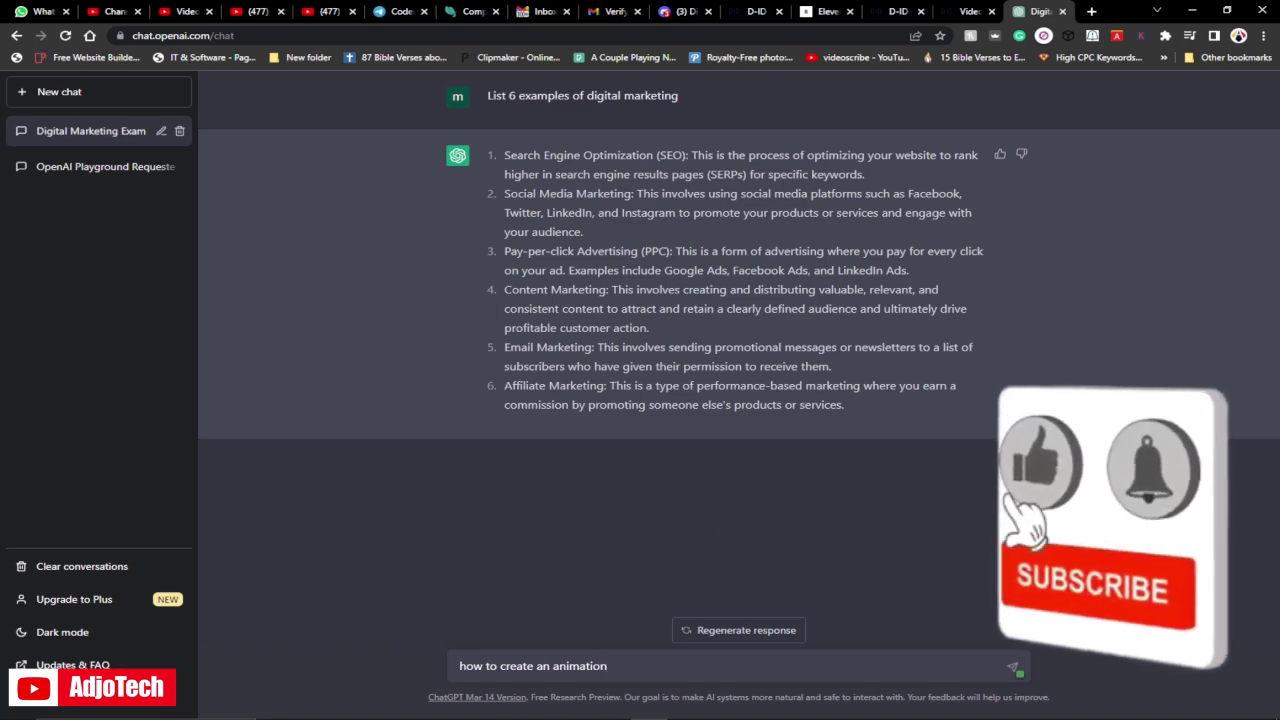
pyautogui.press('Return')
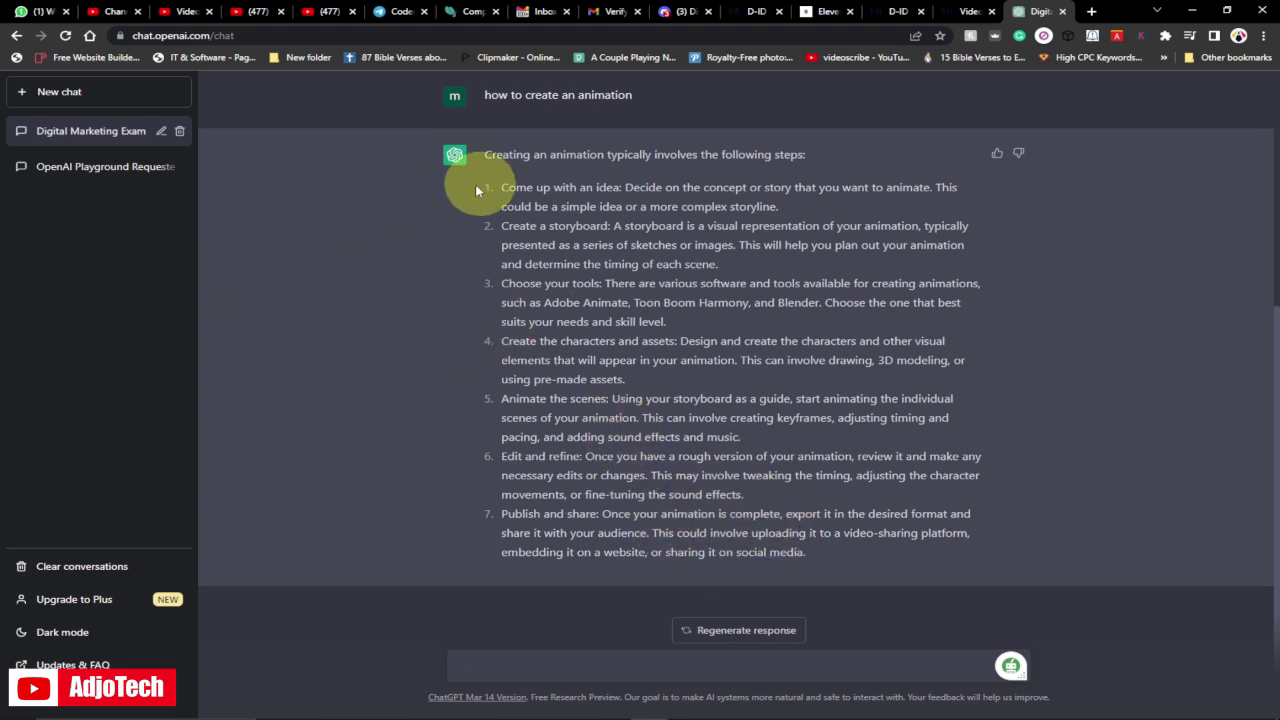
# - Copy ChatGPT's entire seven-step animation reply to the clipboard
pyautogui.moveTo(477, 188); pyautogui.dragTo(810, 558)
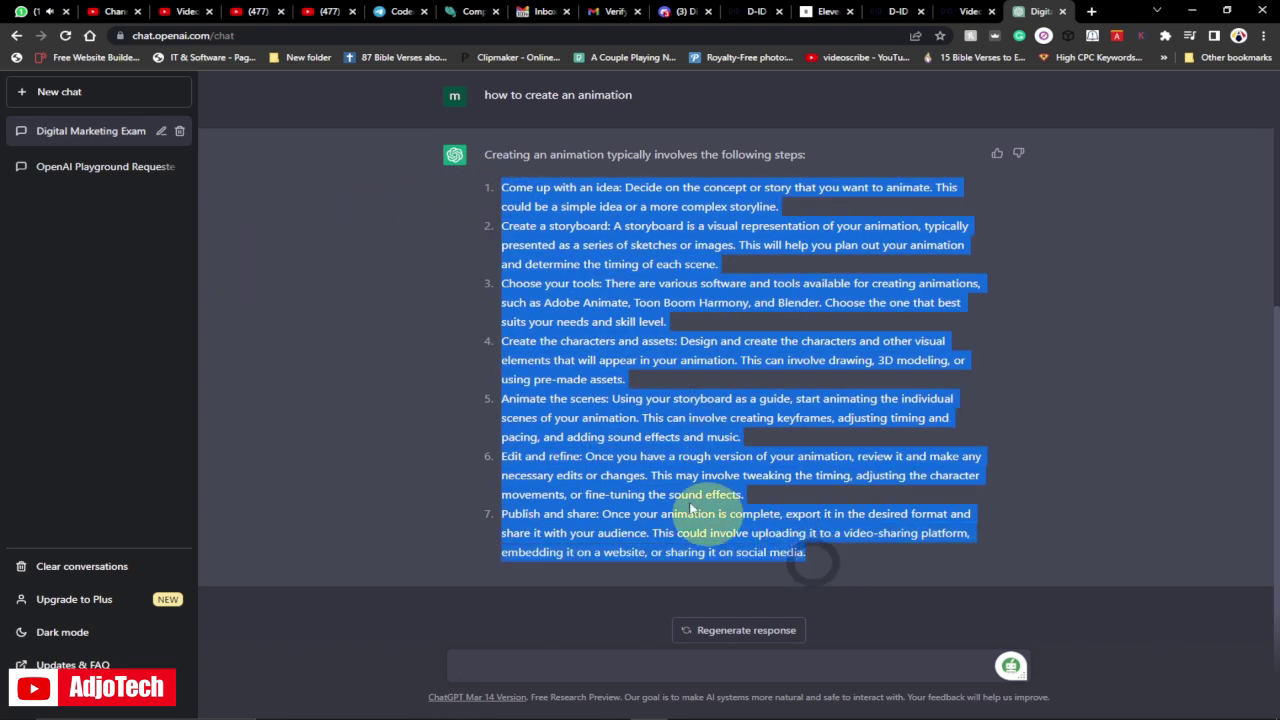
pyautogui.rightClick(647, 470)
pyautogui.click(672, 475)
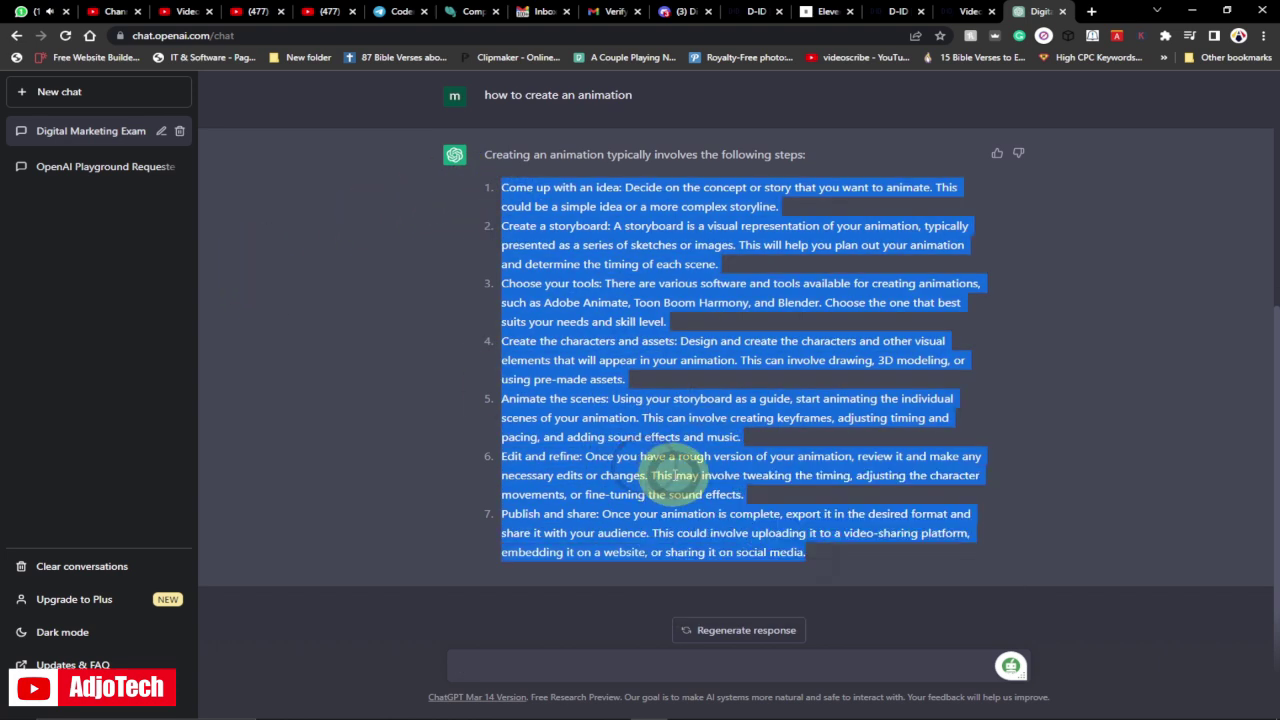
pyautogui.click(810, 12)
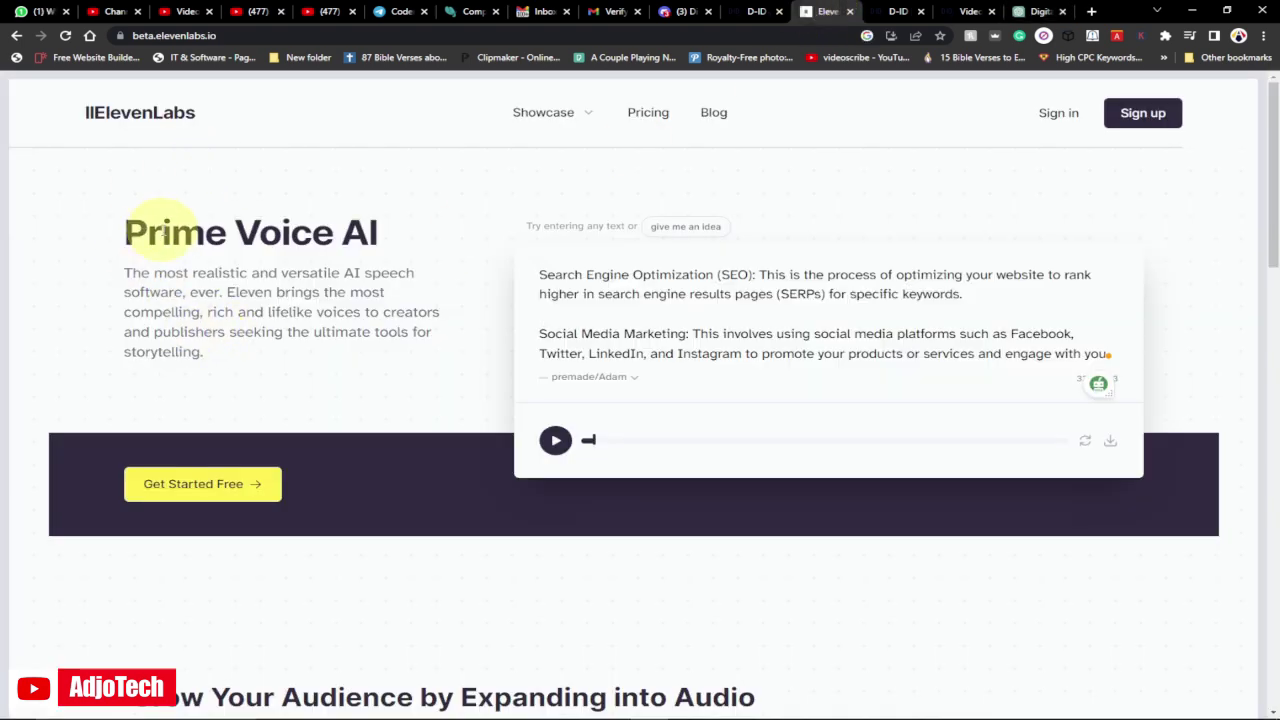
# - Replace the ElevenLabs sample text with the pasted animation steps
pyautogui.click(542, 273)
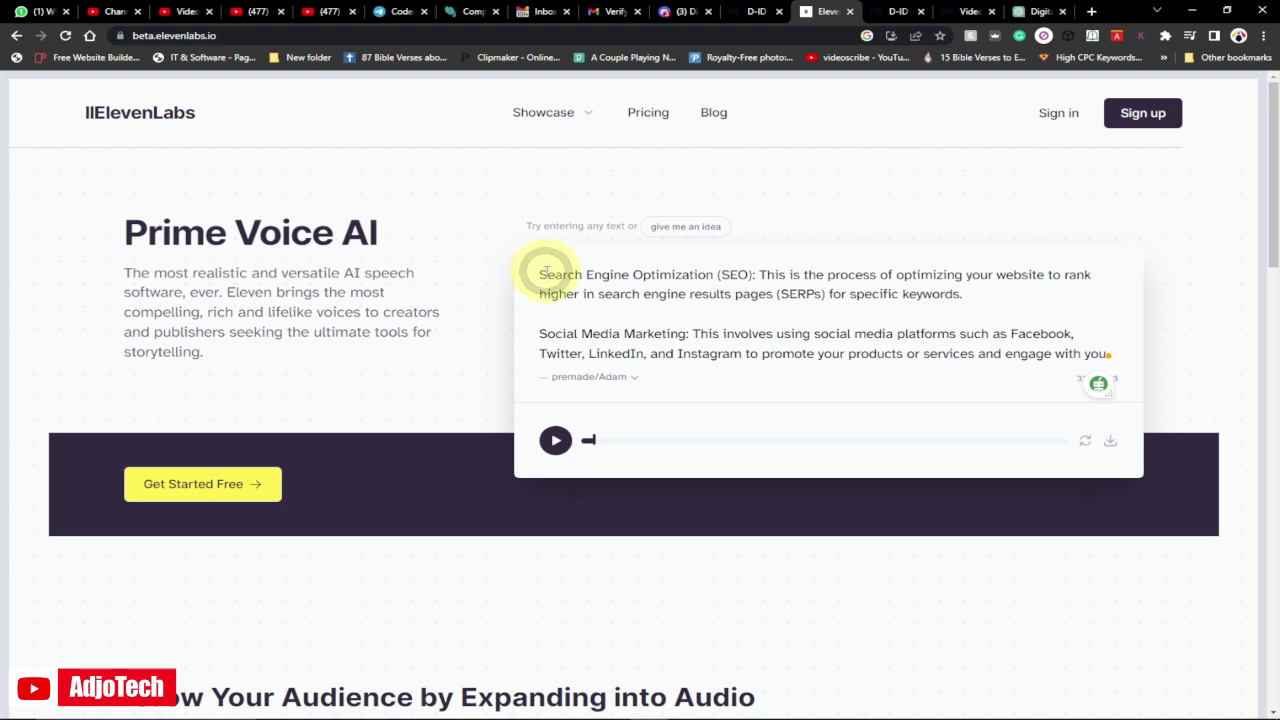
pyautogui.hotkey('ctrl', 'a')
pyautogui.press('BackSpace')
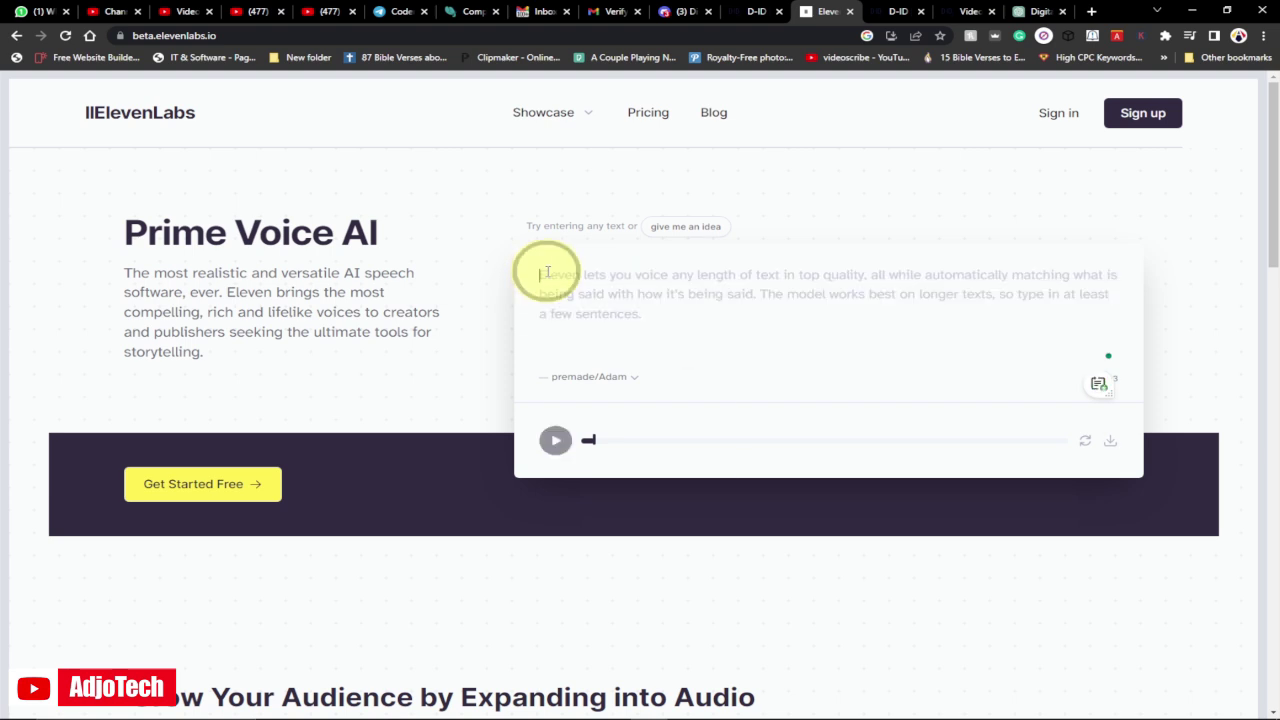
pyautogui.rightClick(547, 272)
pyautogui.click(586, 372)
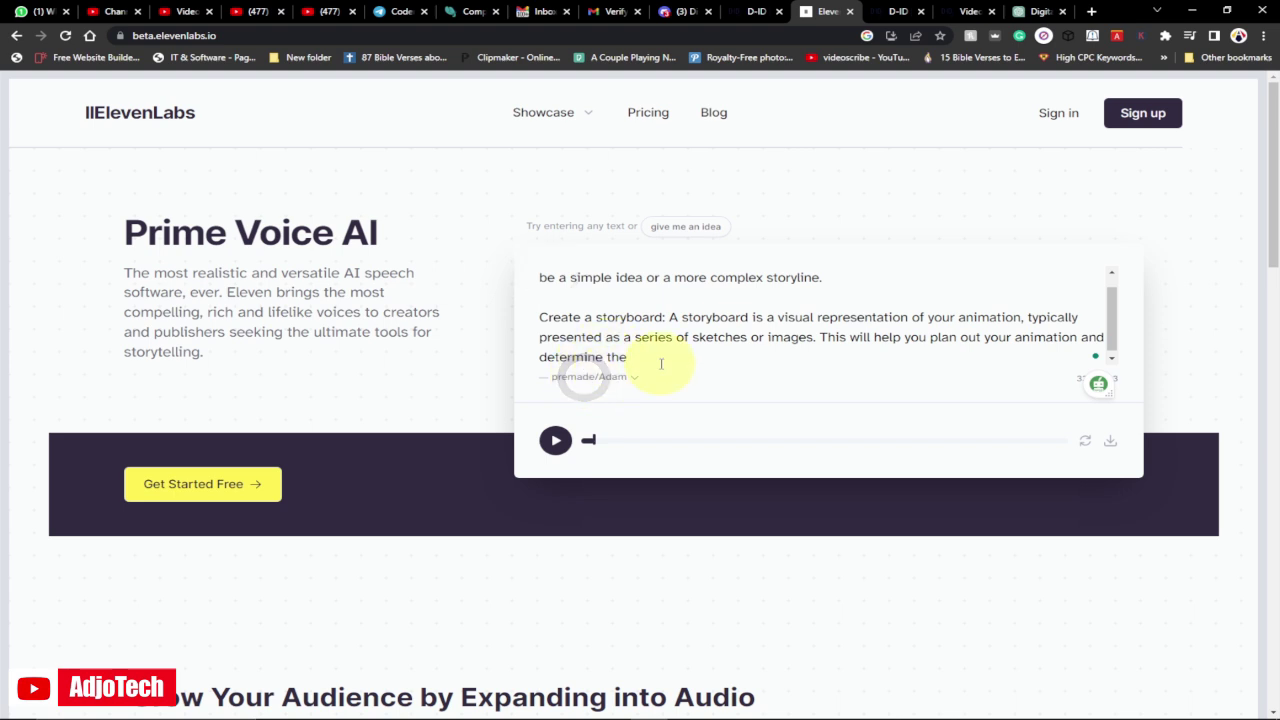
# - Try the premade/Bella voice, then set the voice to premade/Arnold
pyautogui.click(634, 380)
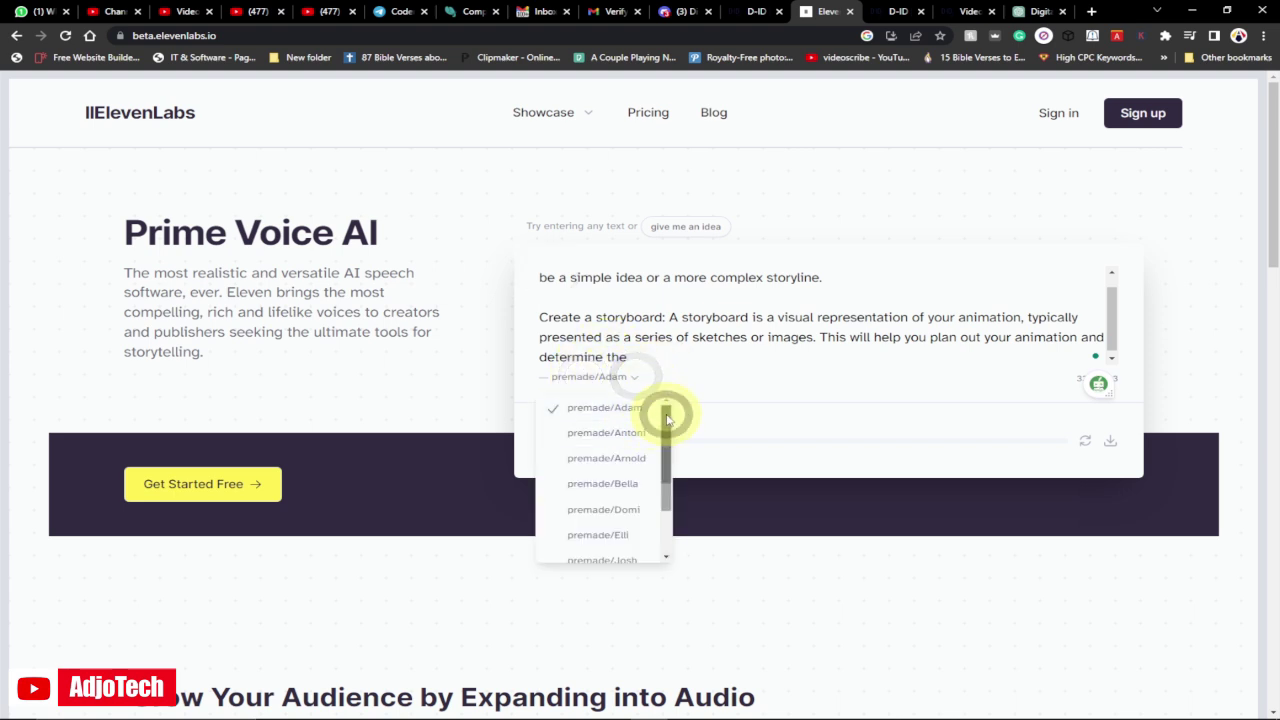
pyautogui.moveTo(666, 414); pyautogui.dragTo(665, 508)
pyautogui.scroll(3, 634, 460)
pyautogui.click(594, 418)
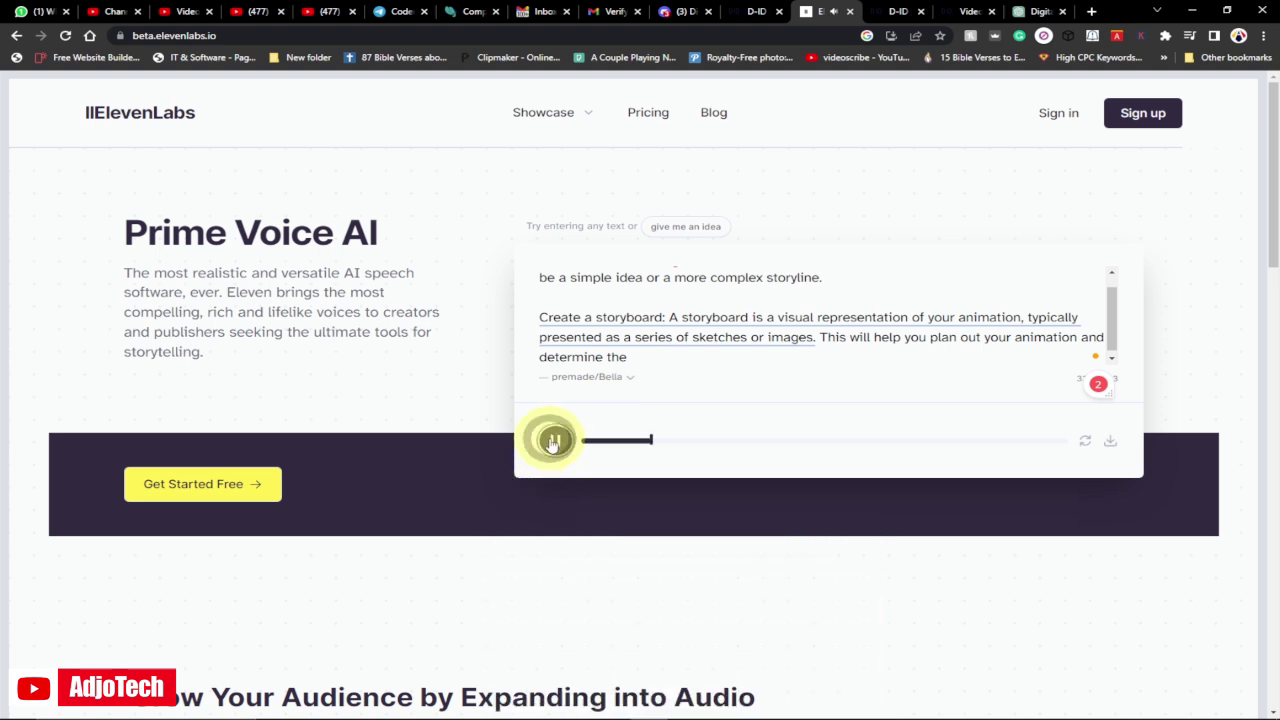
pyautogui.click(553, 441)
pyautogui.click(633, 380)
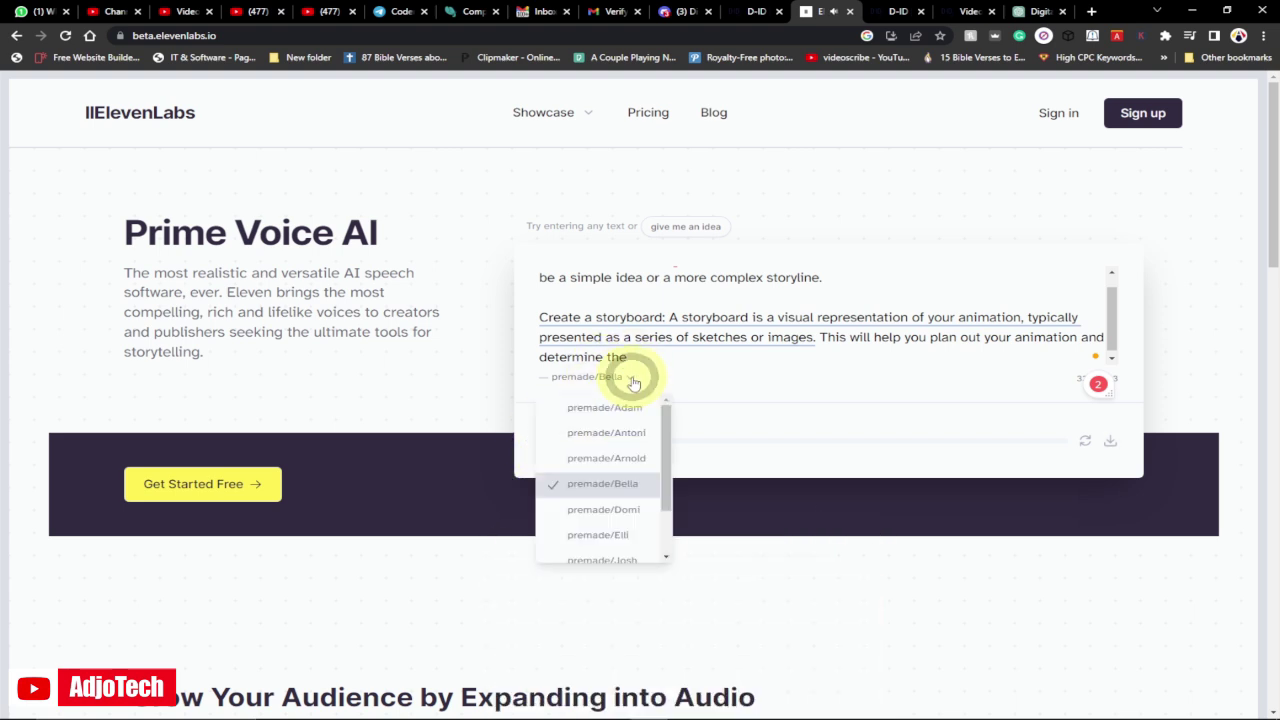
pyautogui.moveTo(666, 414); pyautogui.dragTo(667, 427)
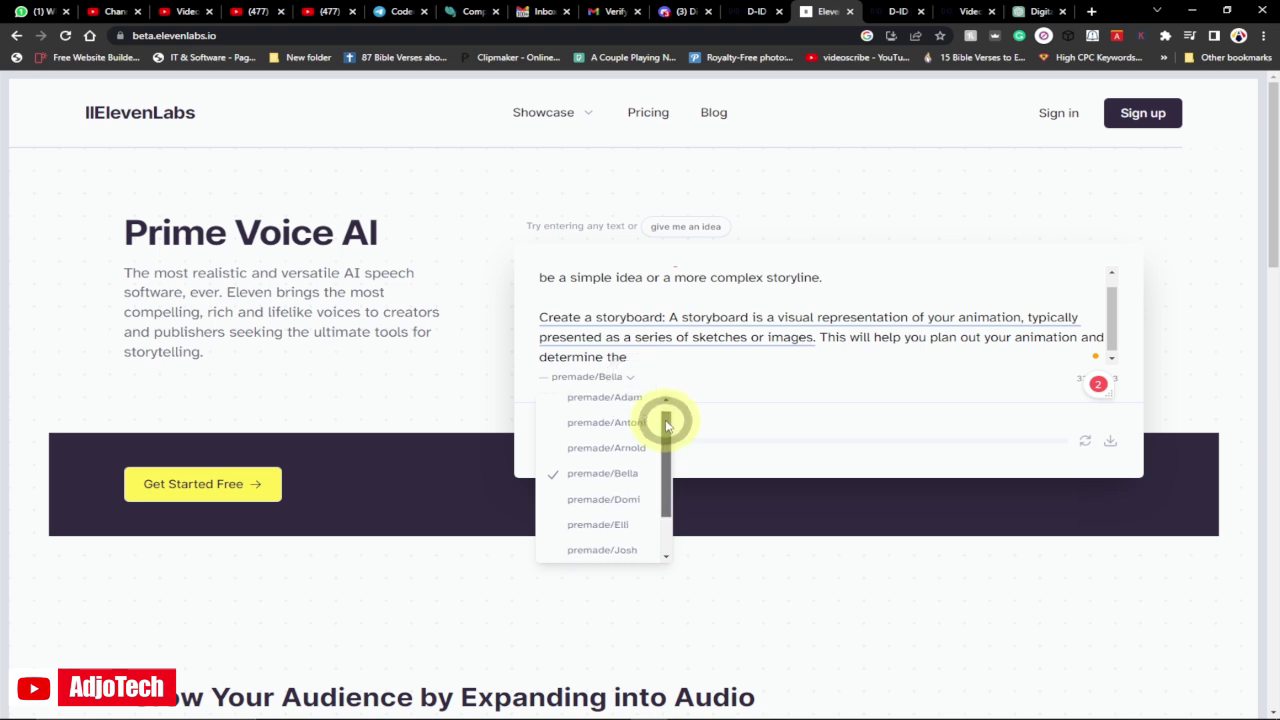
pyautogui.click(632, 445)
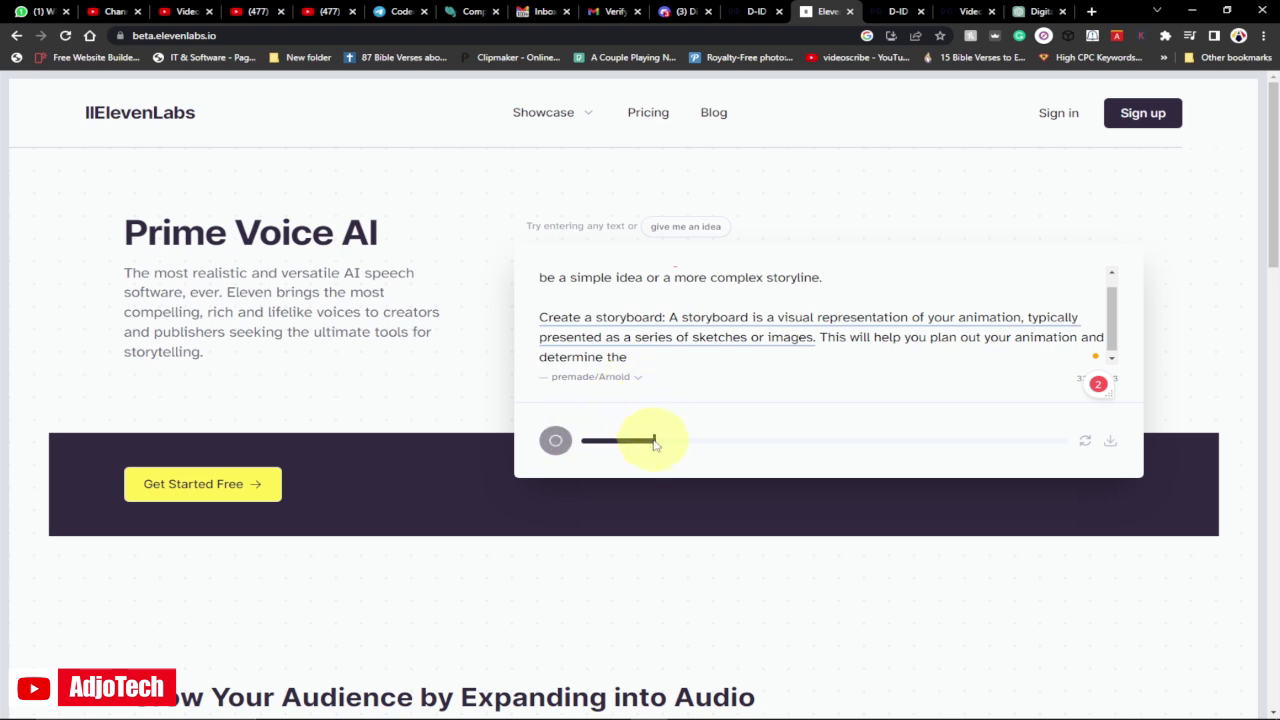
pyautogui.click(556, 442)
pyautogui.click(556, 442)
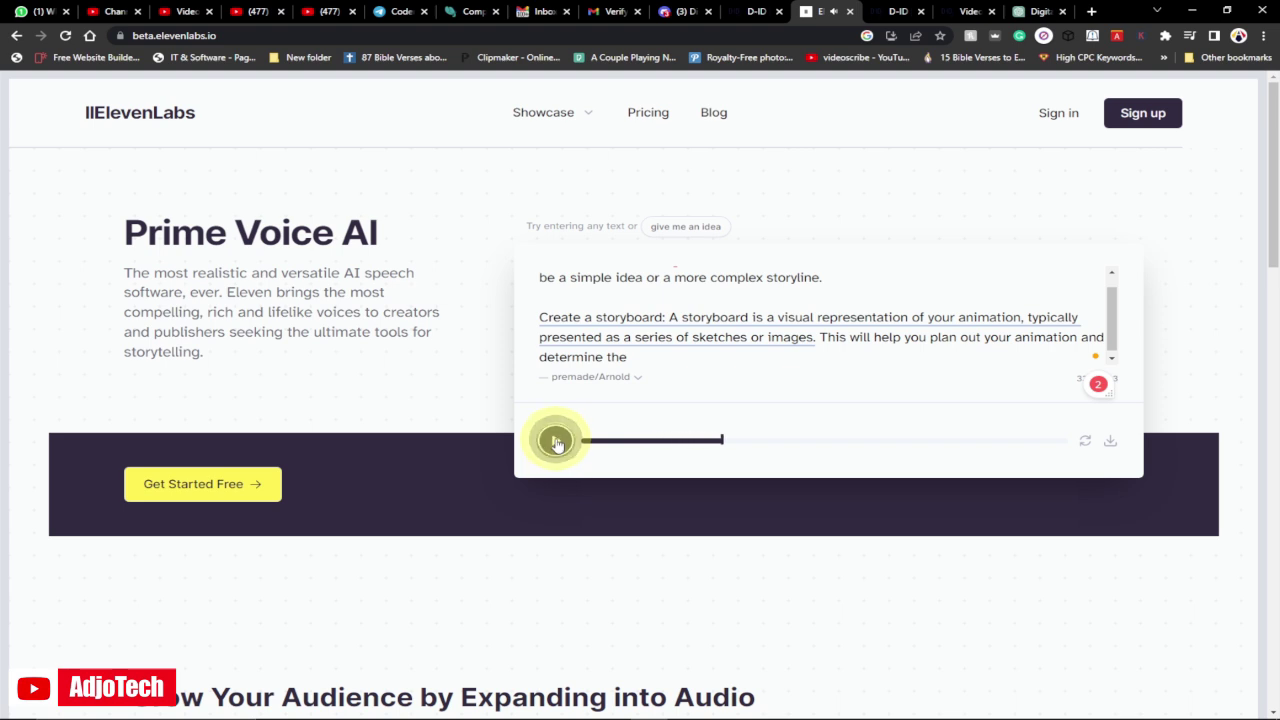
pyautogui.click(557, 443)
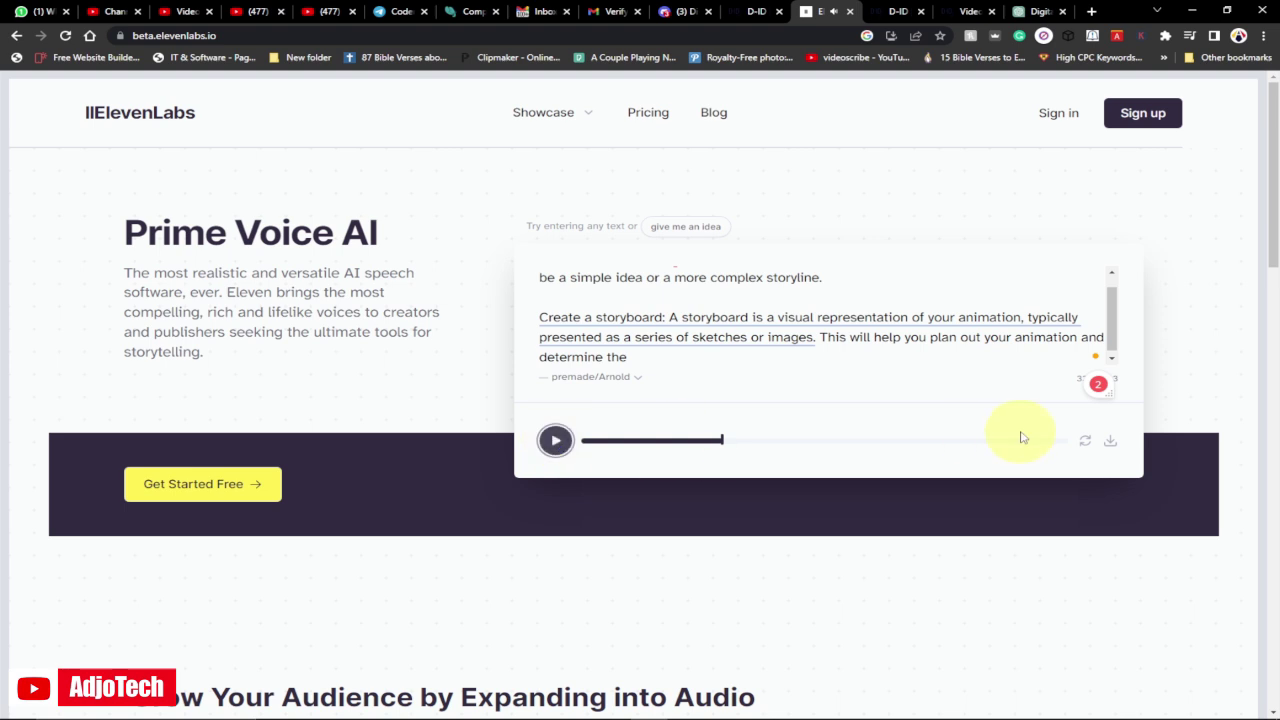
pyautogui.click(556, 443)
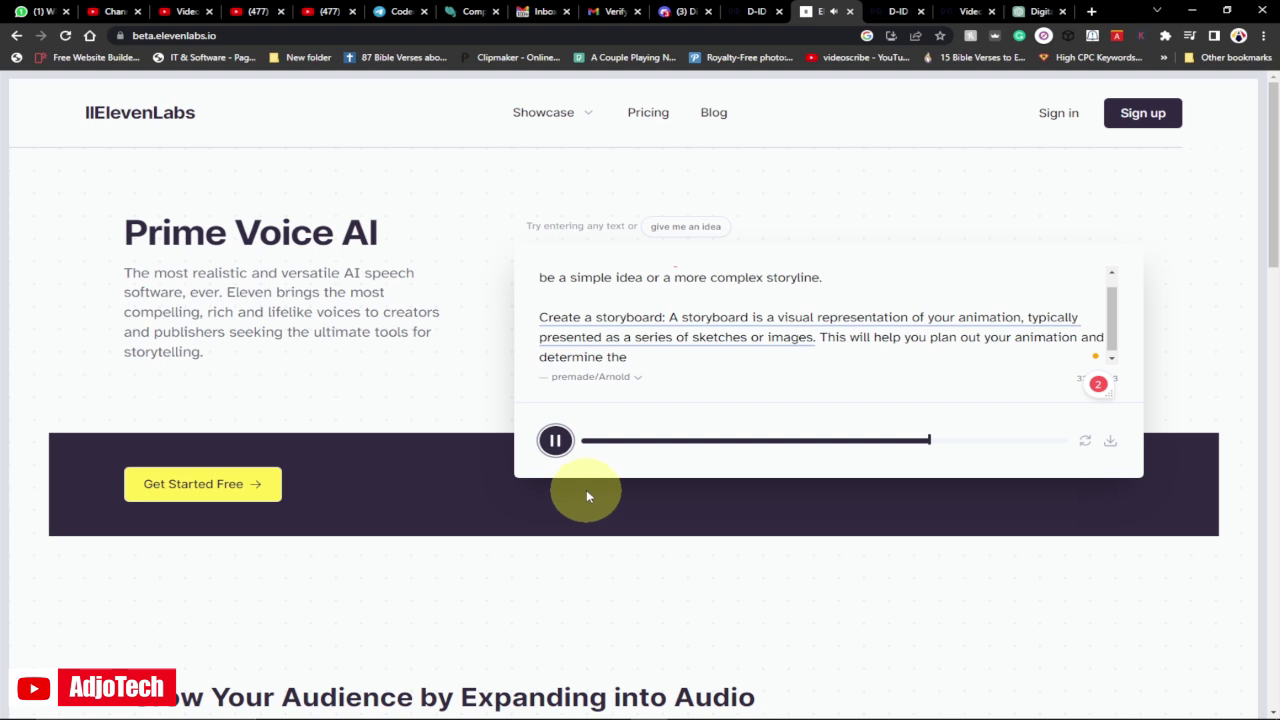
pyautogui.click(556, 446)
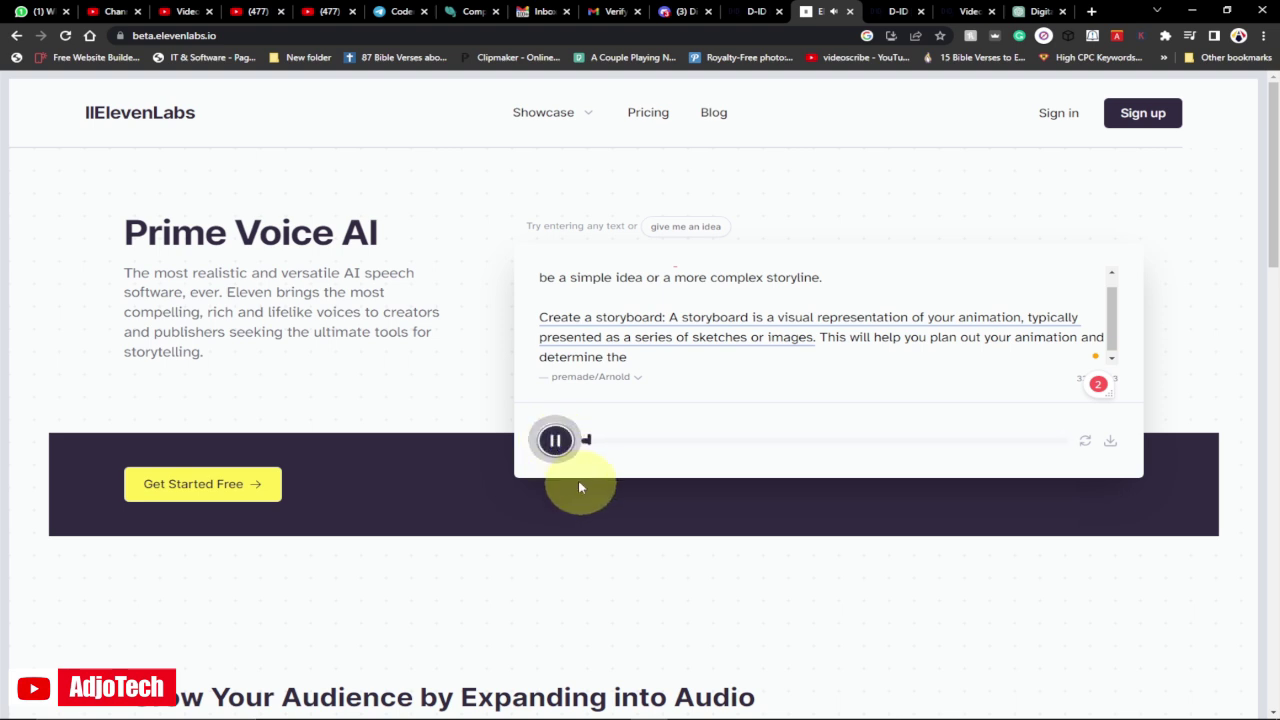
pyautogui.click(558, 442)
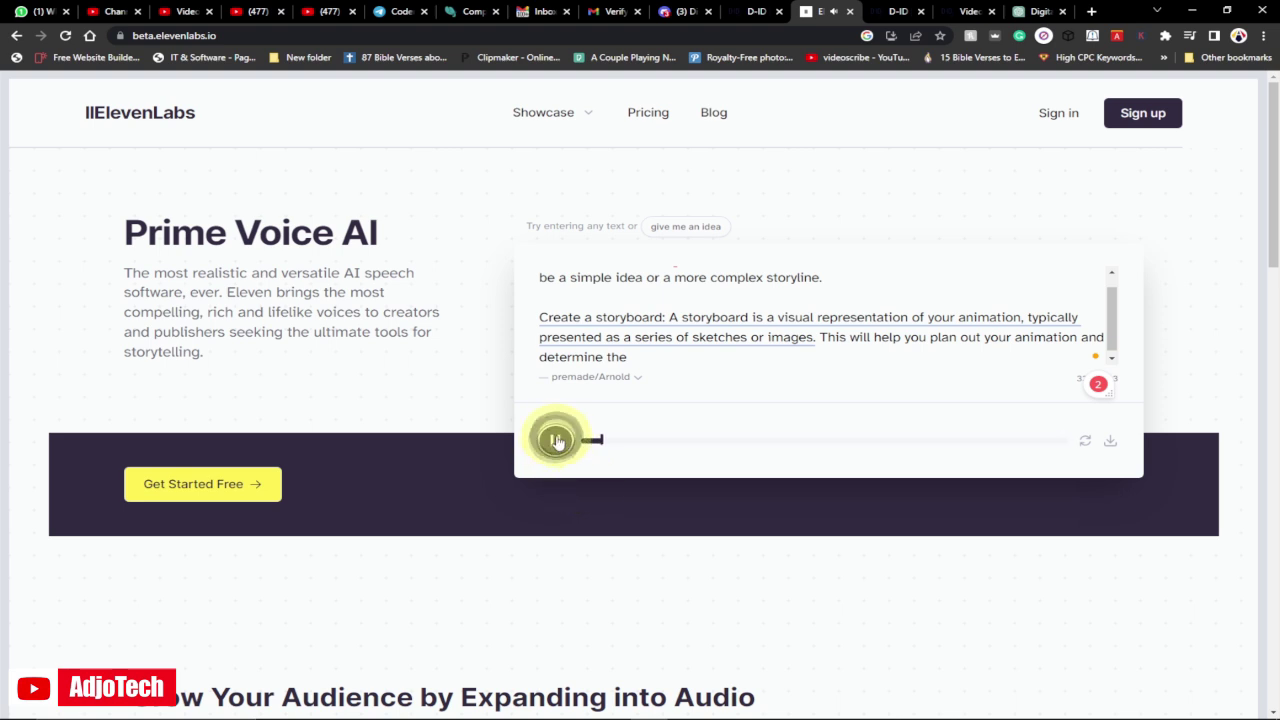
# - Download the Arnold voice reading as premade_Arnold.mp3, then go to the D-ID homepage
pyautogui.click(1111, 443)
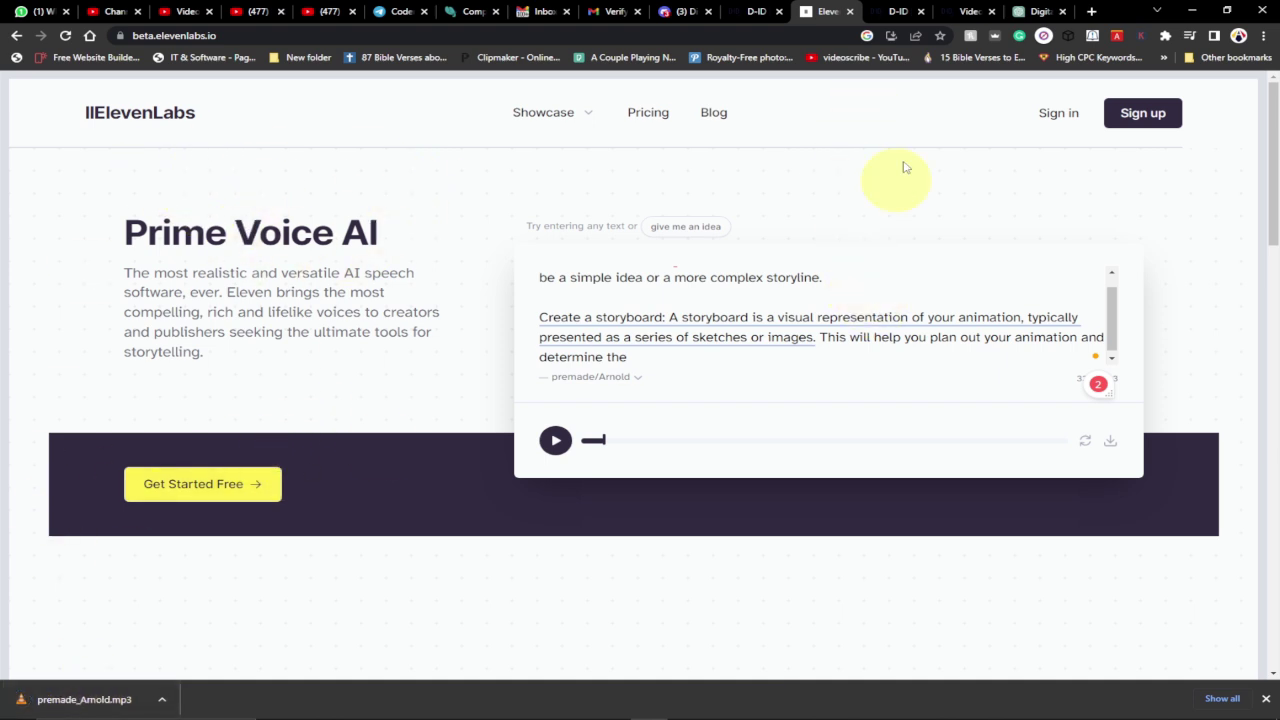
pyautogui.click(900, 11)
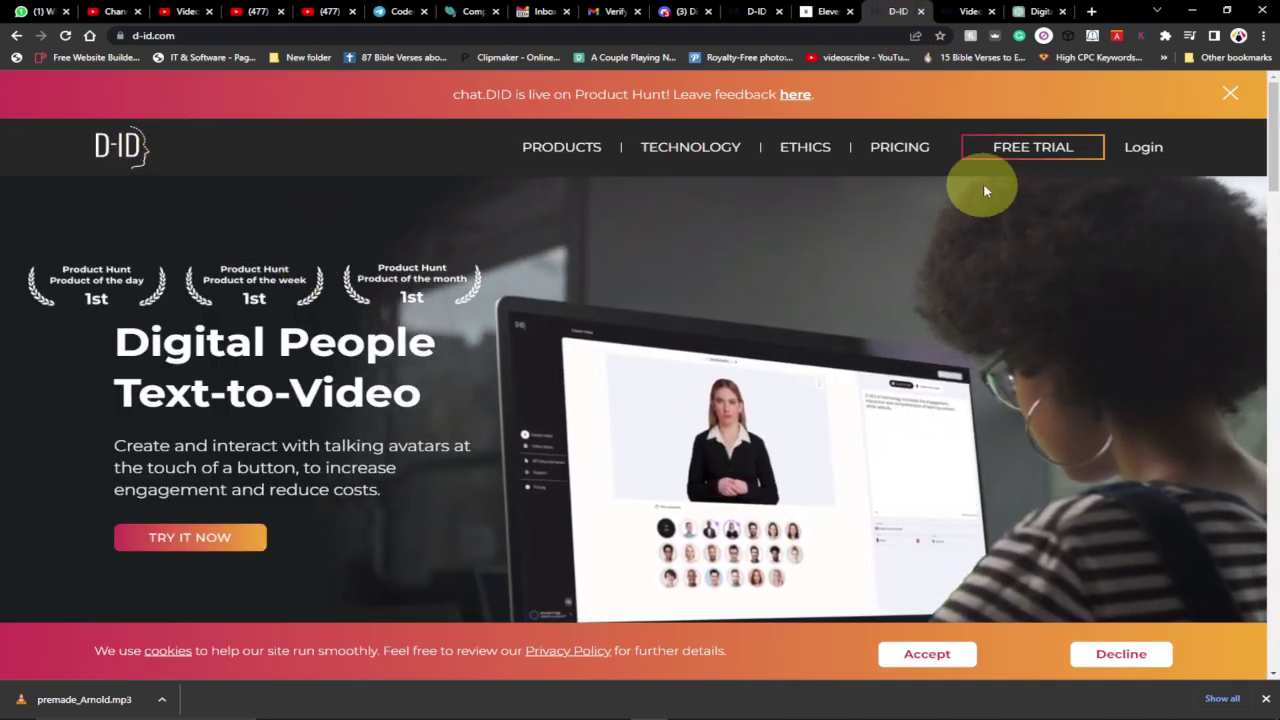
# - Start a new D-ID Create Video project with the smiling dark-haired woman as presenter
pyautogui.click(966, 11)
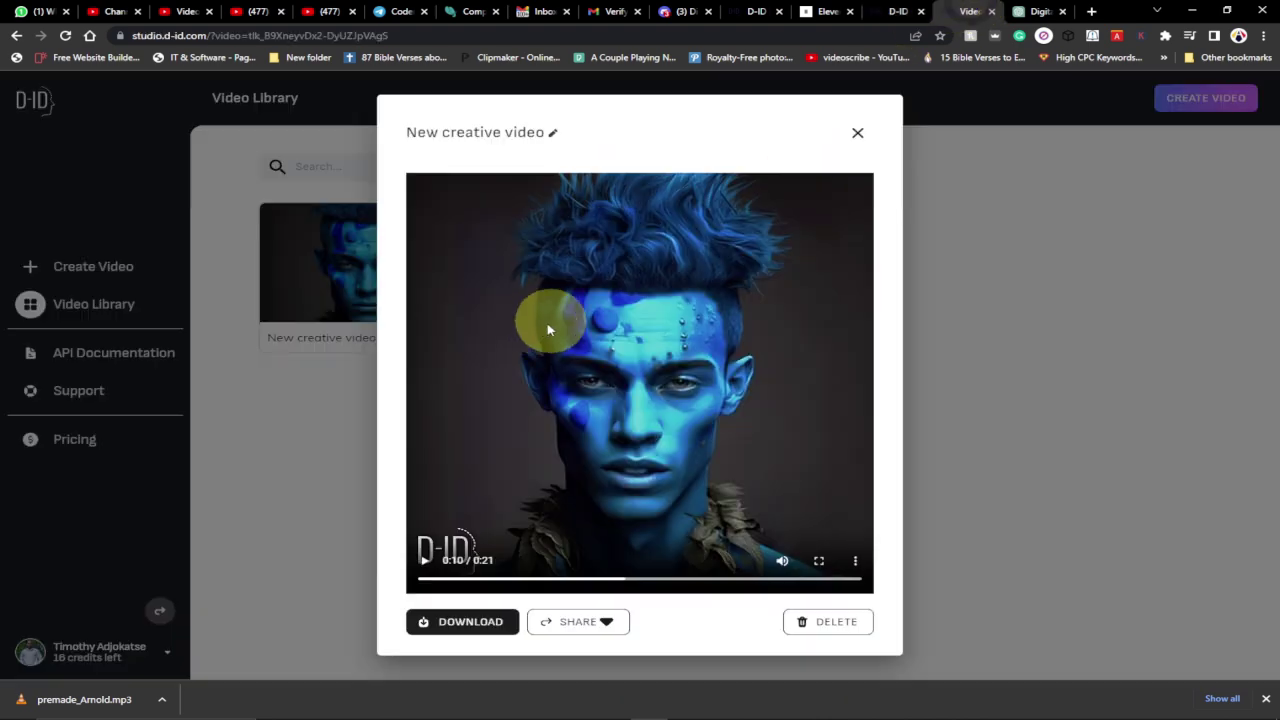
pyautogui.click(857, 134)
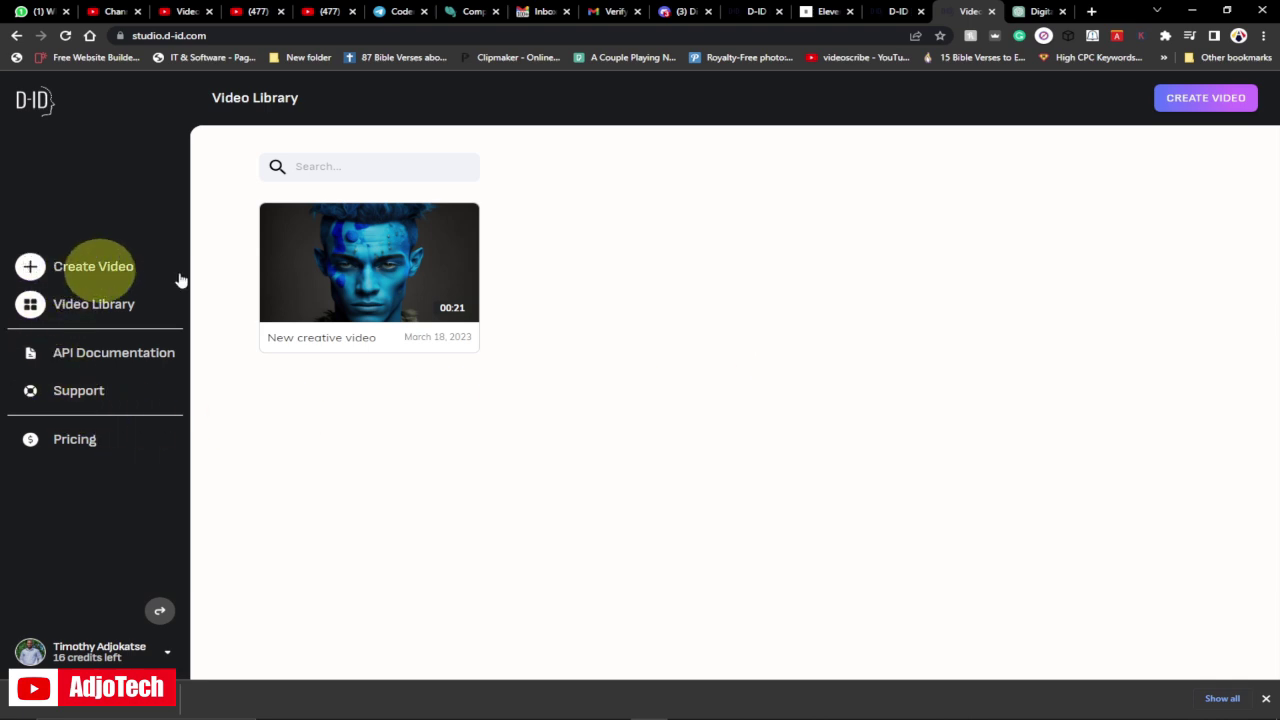
pyautogui.click(93, 270)
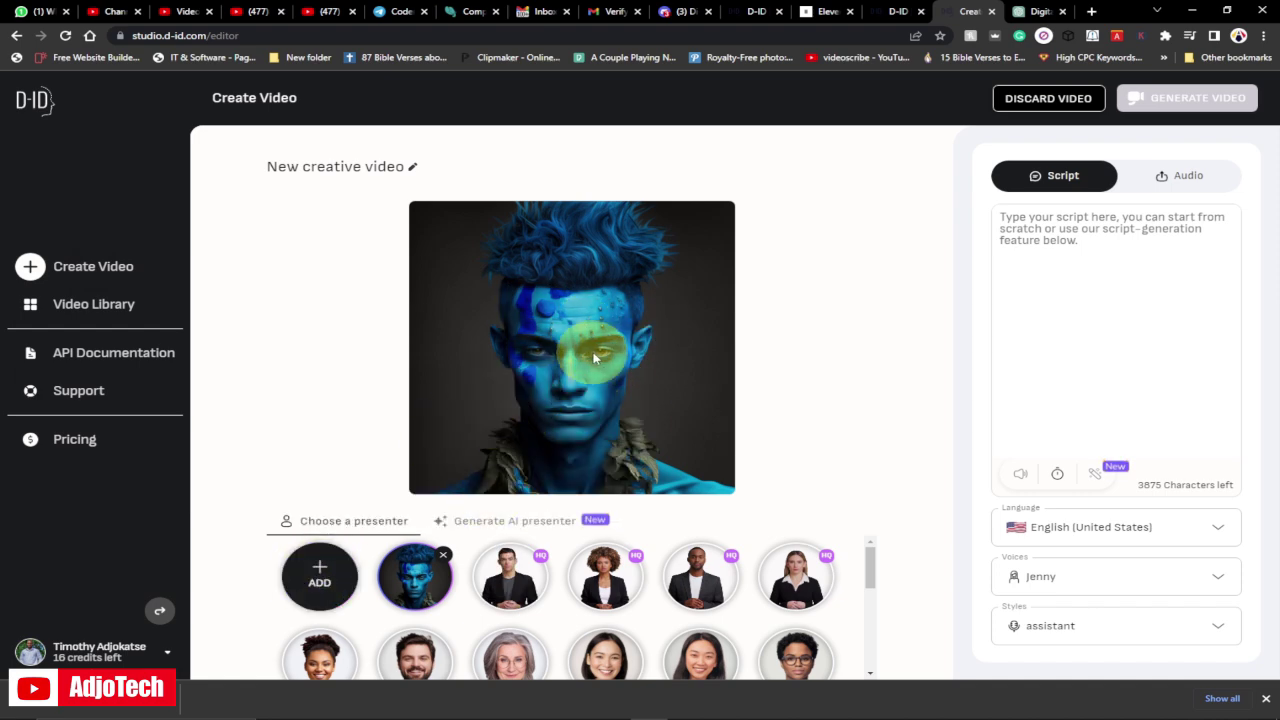
pyautogui.click(823, 11)
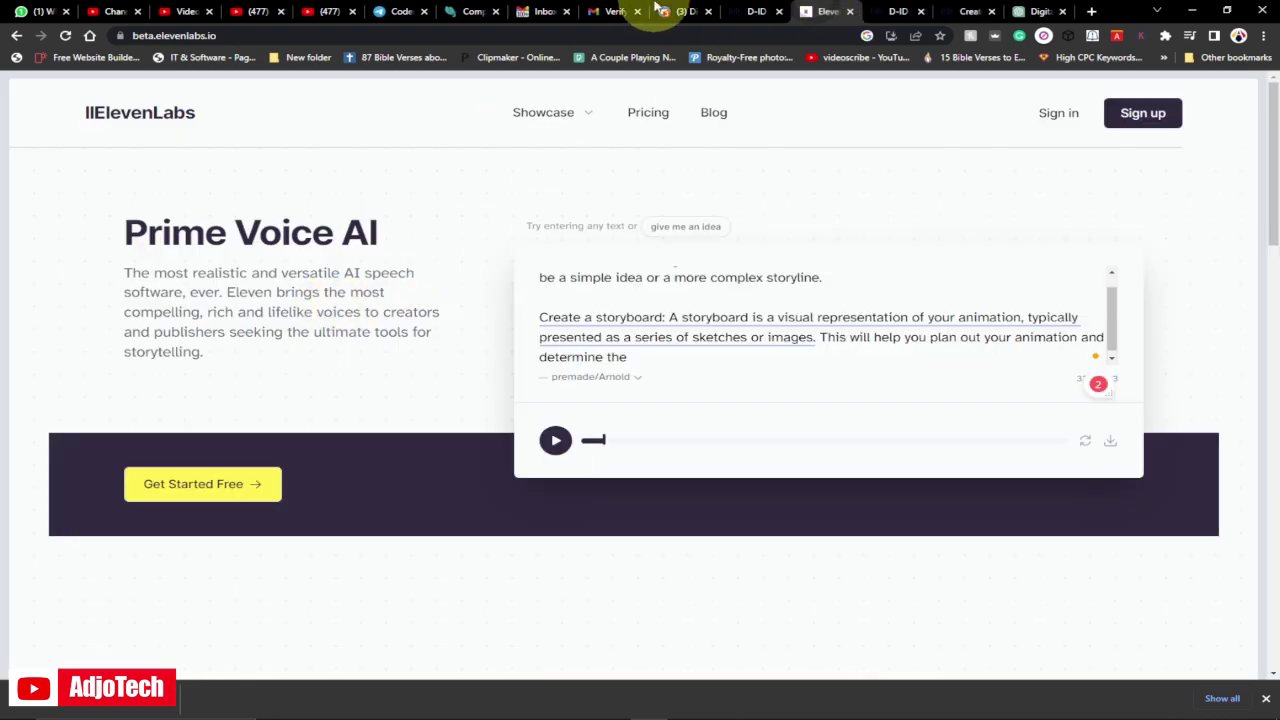
pyautogui.click(684, 12)
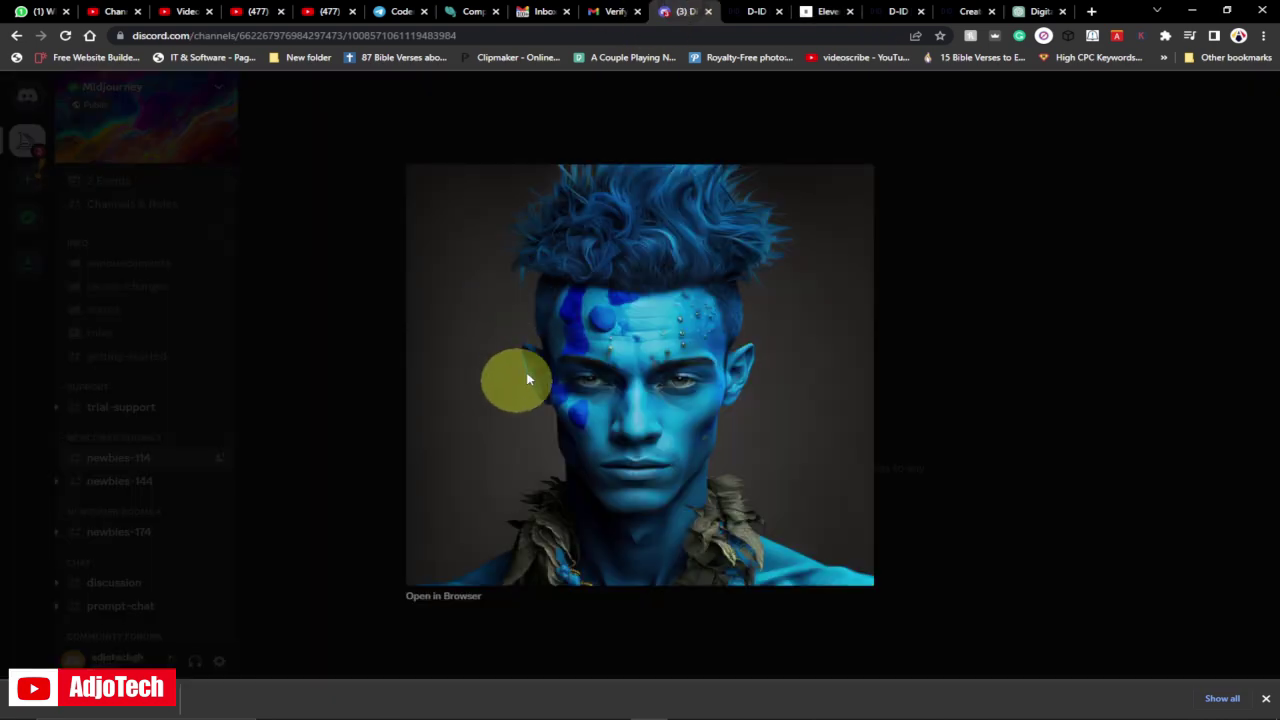
pyautogui.click(890, 11)
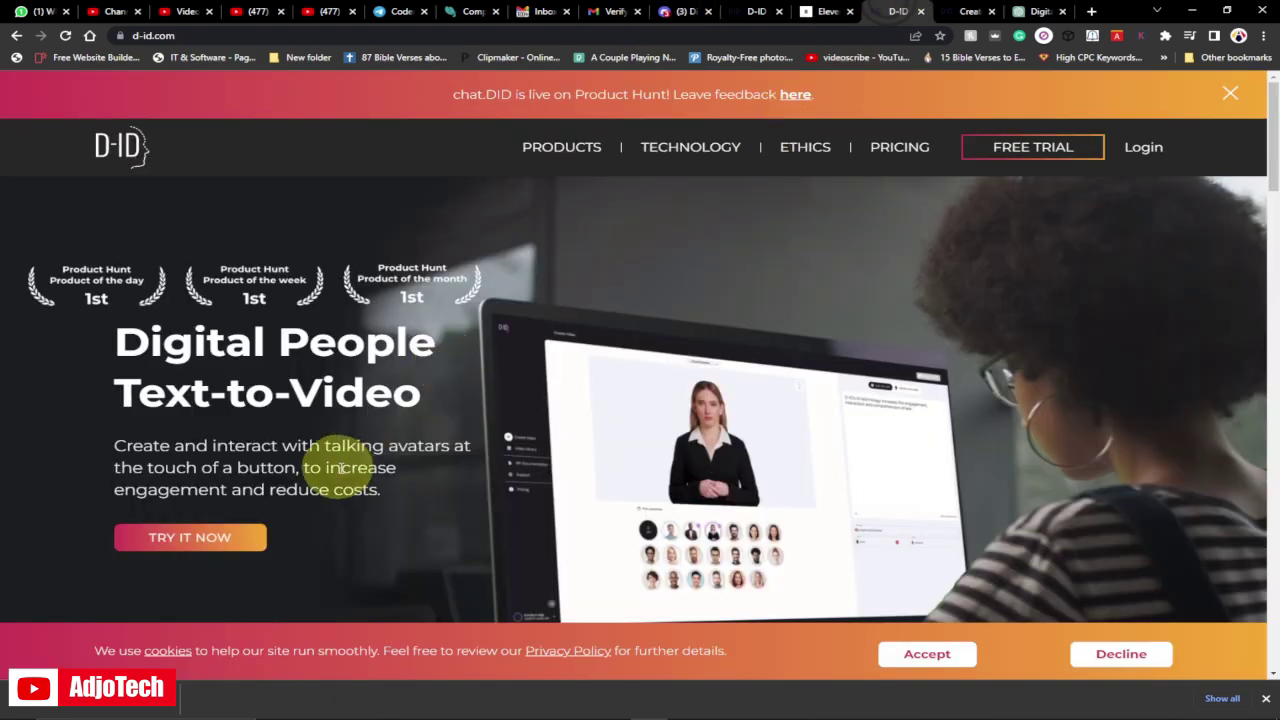
pyautogui.click(964, 11)
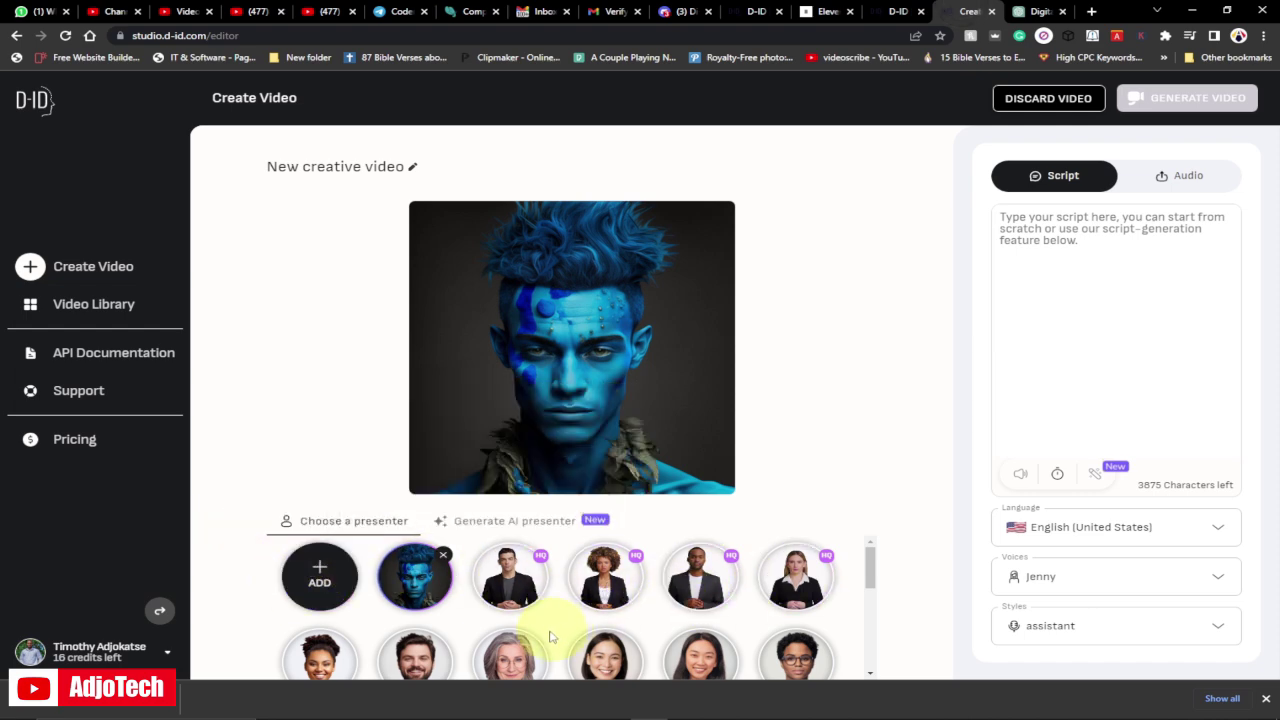
pyautogui.click(607, 652)
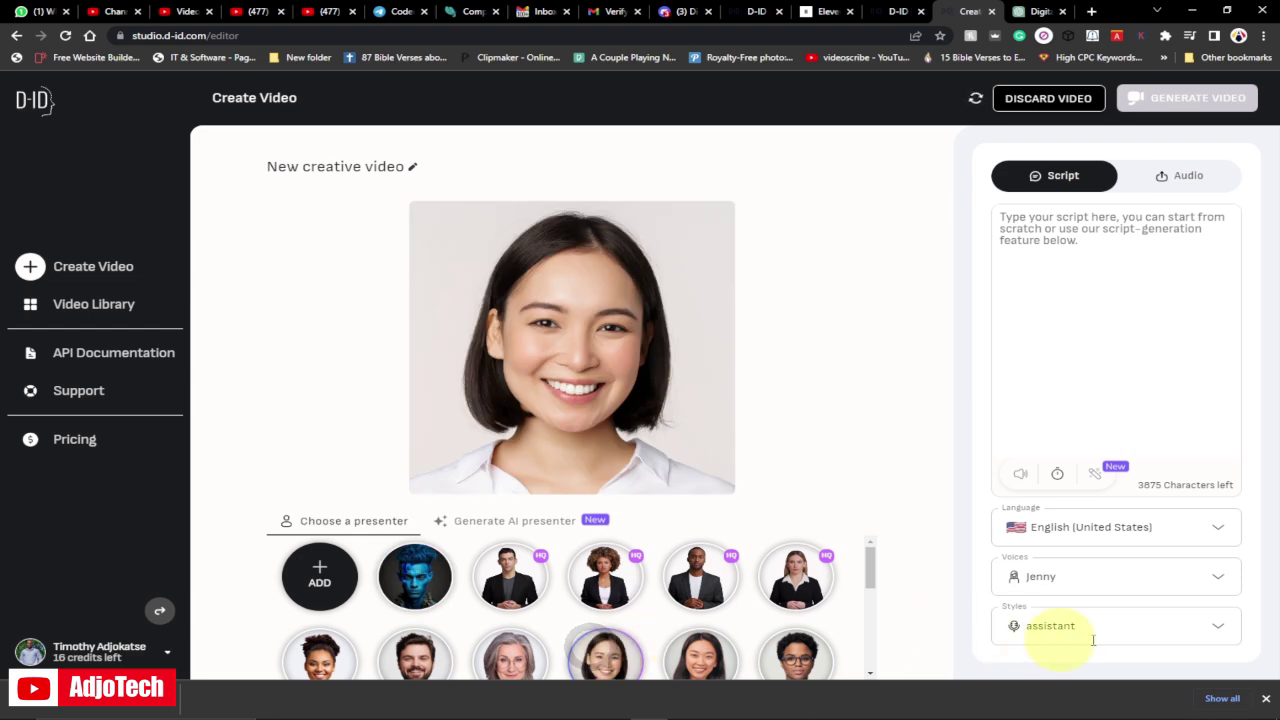
# - Upload the blue-skinned avatar portrait from Downloads as the video's presenter
pyautogui.click(1266, 699)
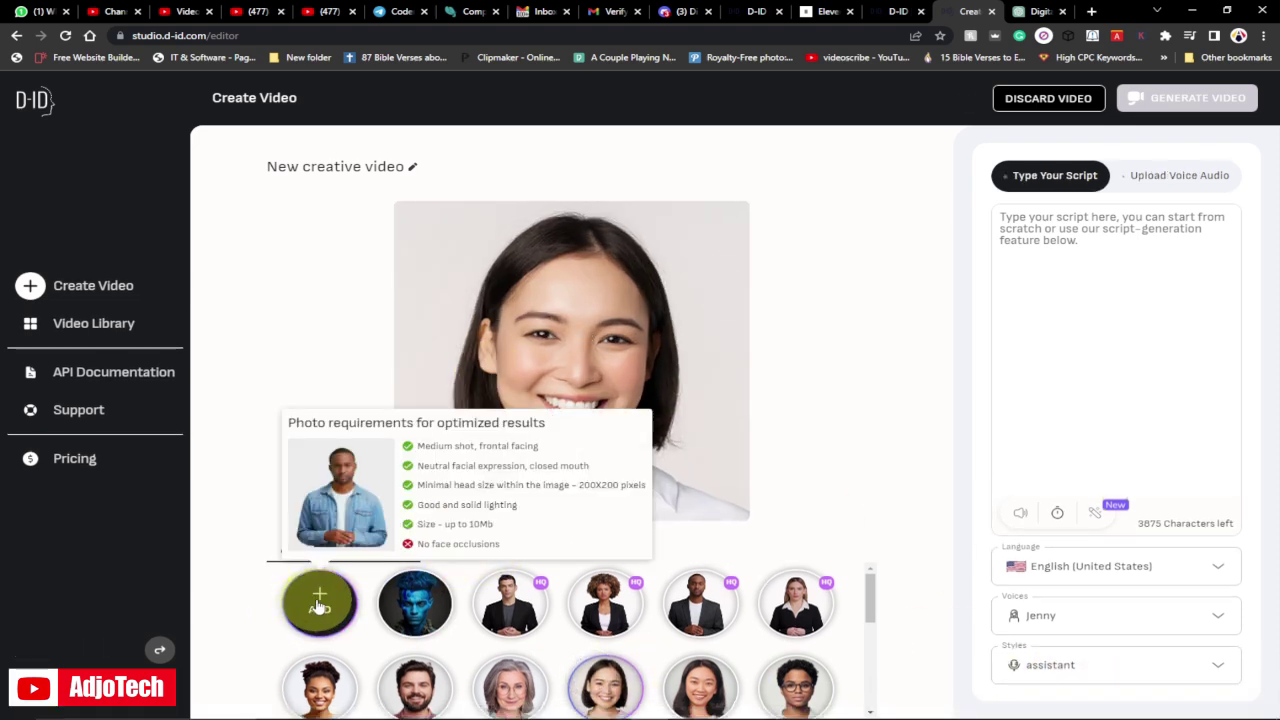
pyautogui.click(320, 599)
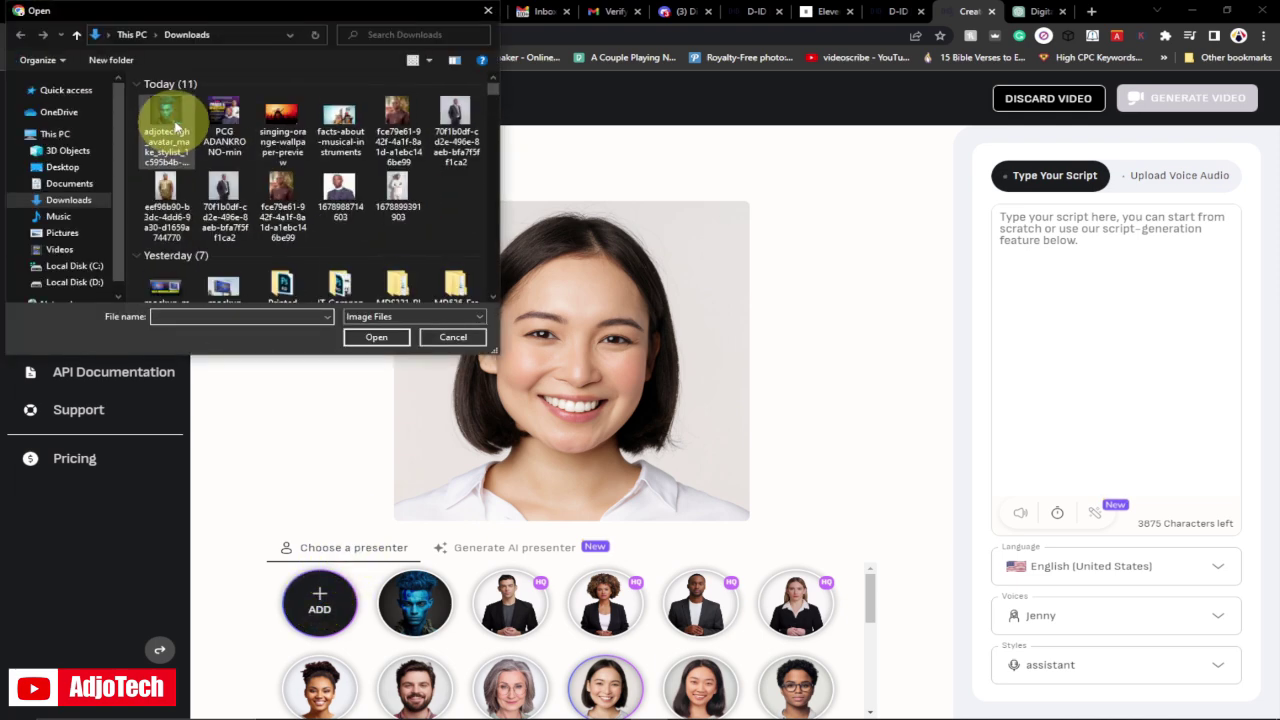
pyautogui.click(163, 118)
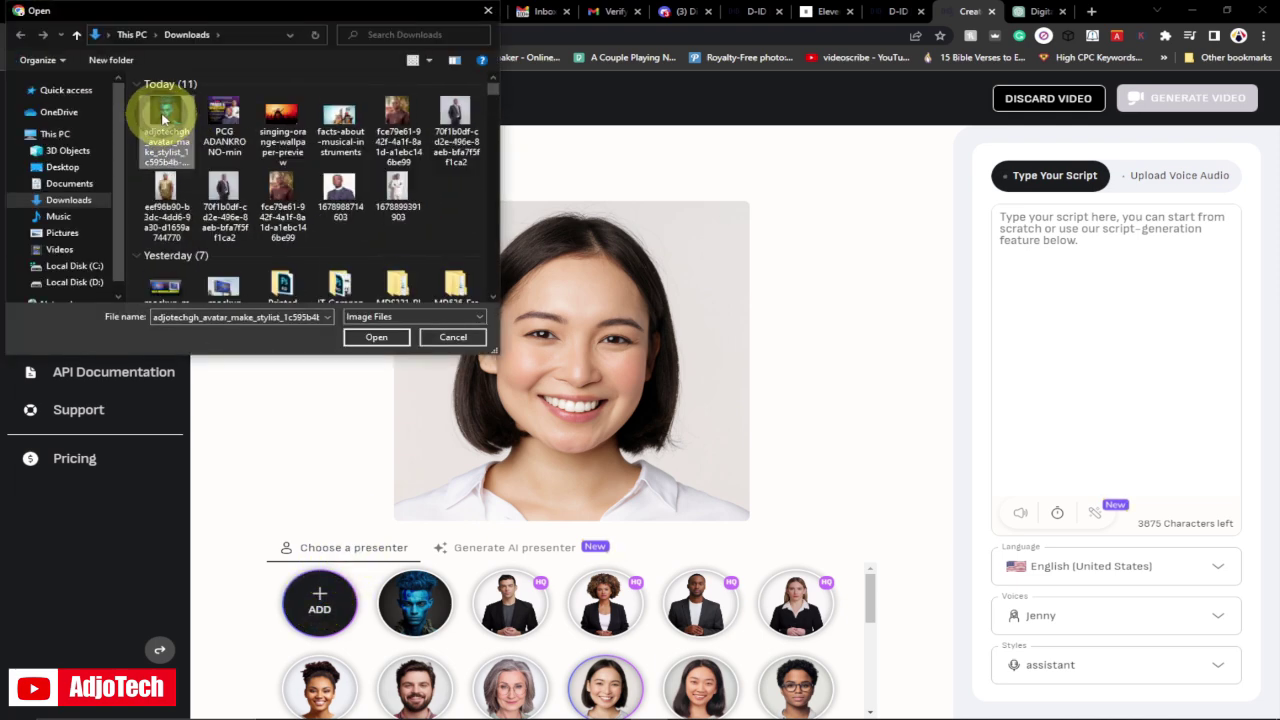
pyautogui.click(376, 337)
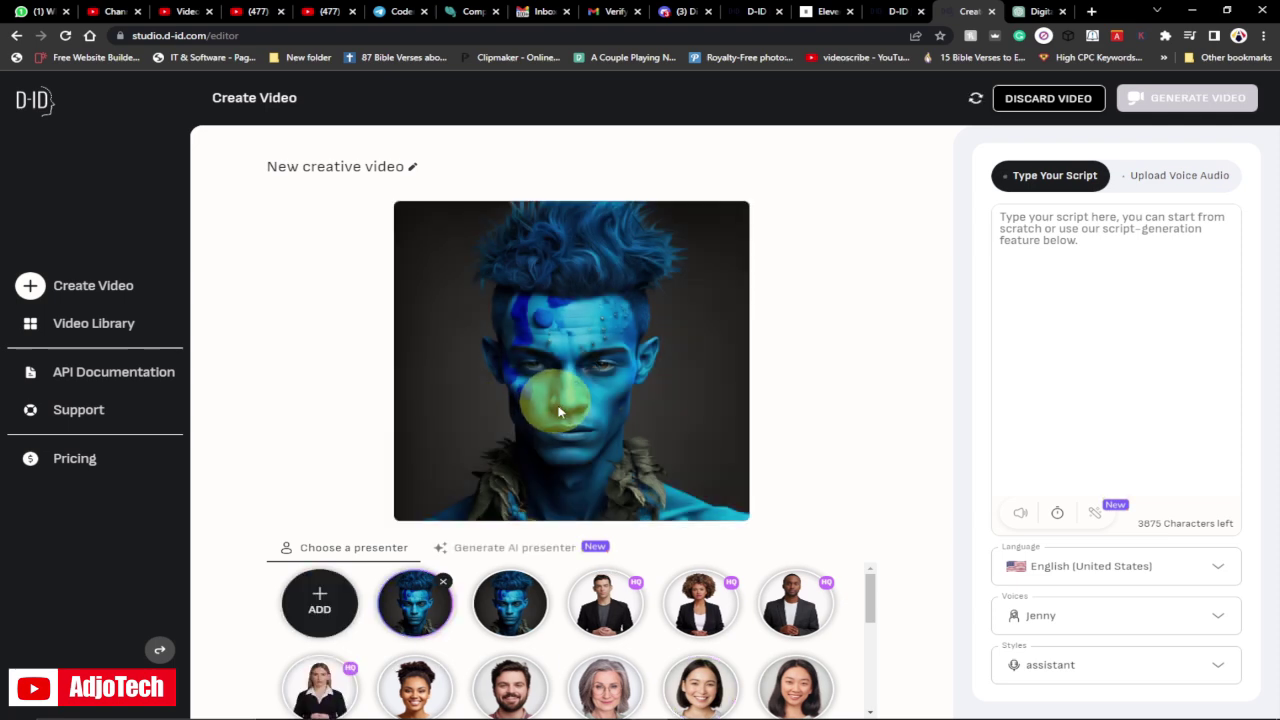
# - Upload premade_Arnold from Downloads as the video's 19-second voice audio
pyautogui.click(1163, 181)
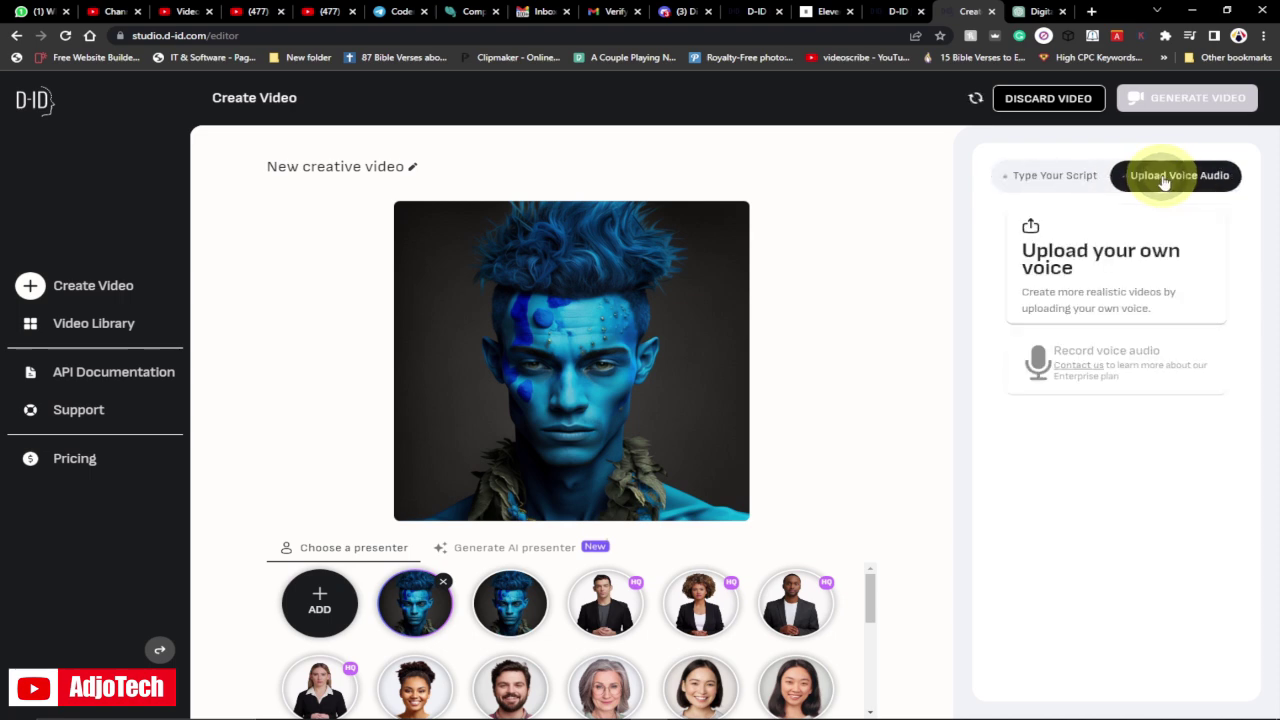
pyautogui.click(1080, 258)
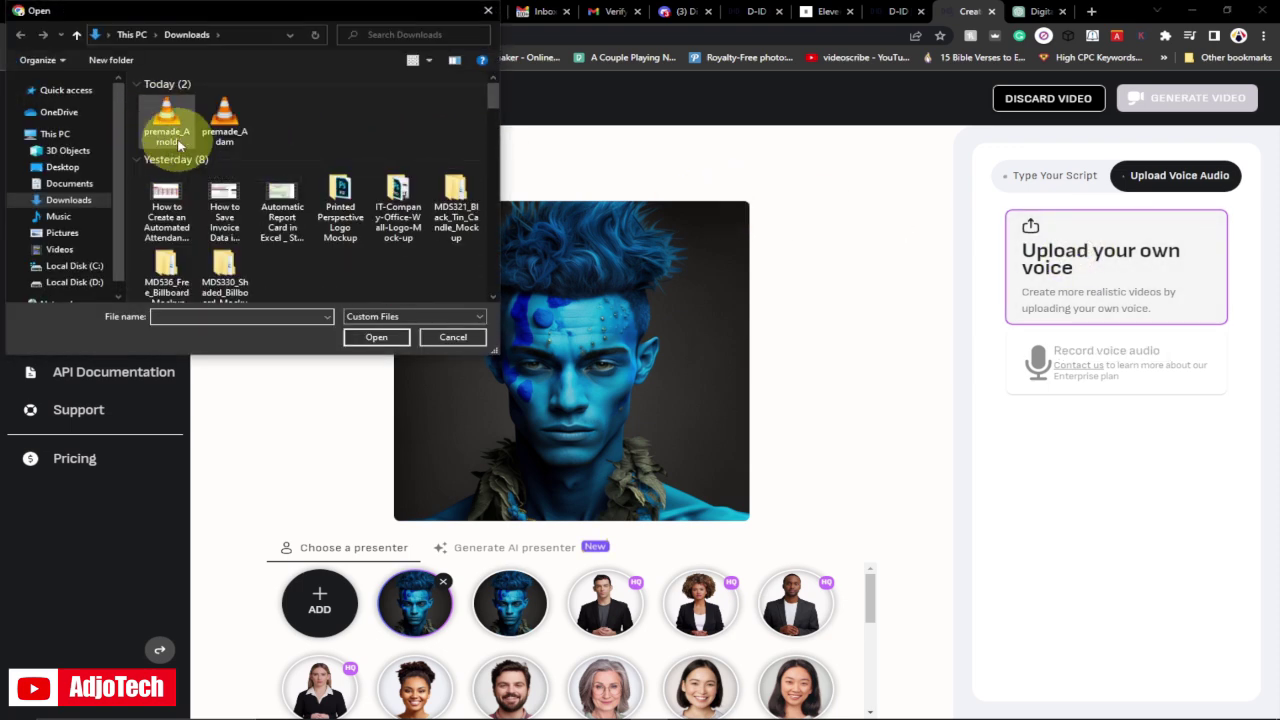
pyautogui.click(168, 133)
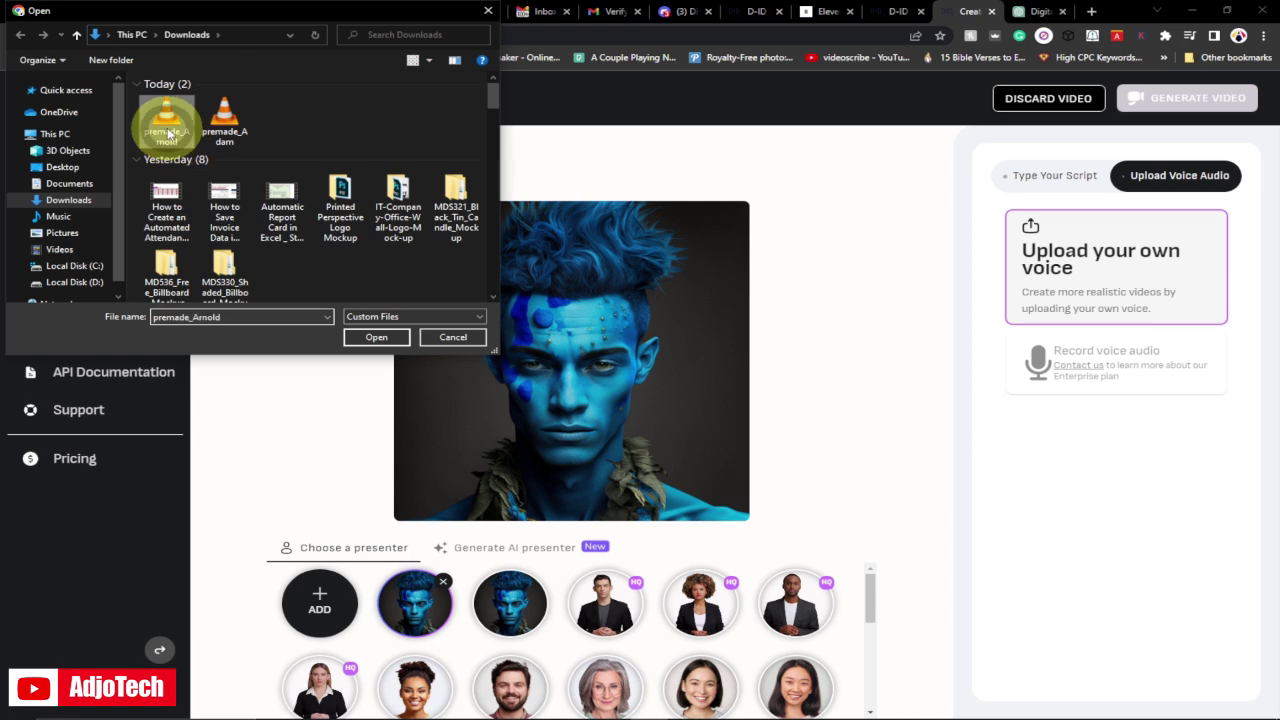
pyautogui.click(368, 336)
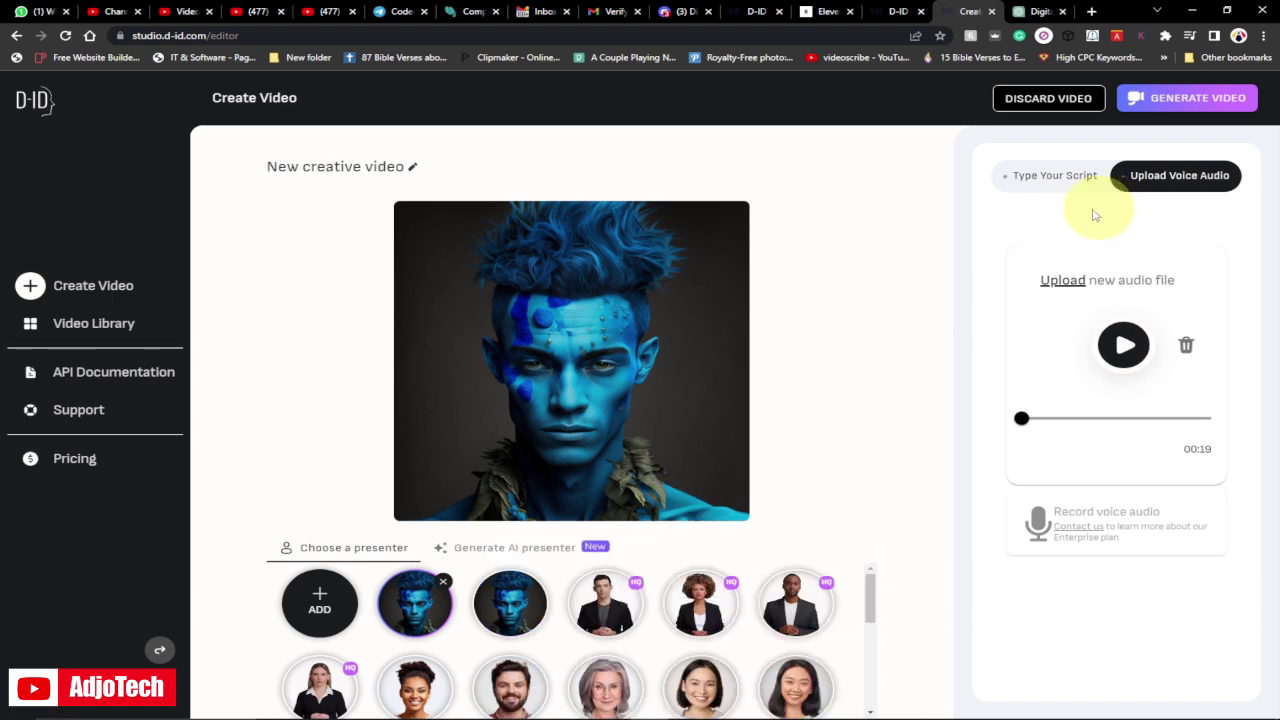
# - Generate the talking-avatar video, confirming the 2-credit cost
pyautogui.click(1182, 100)
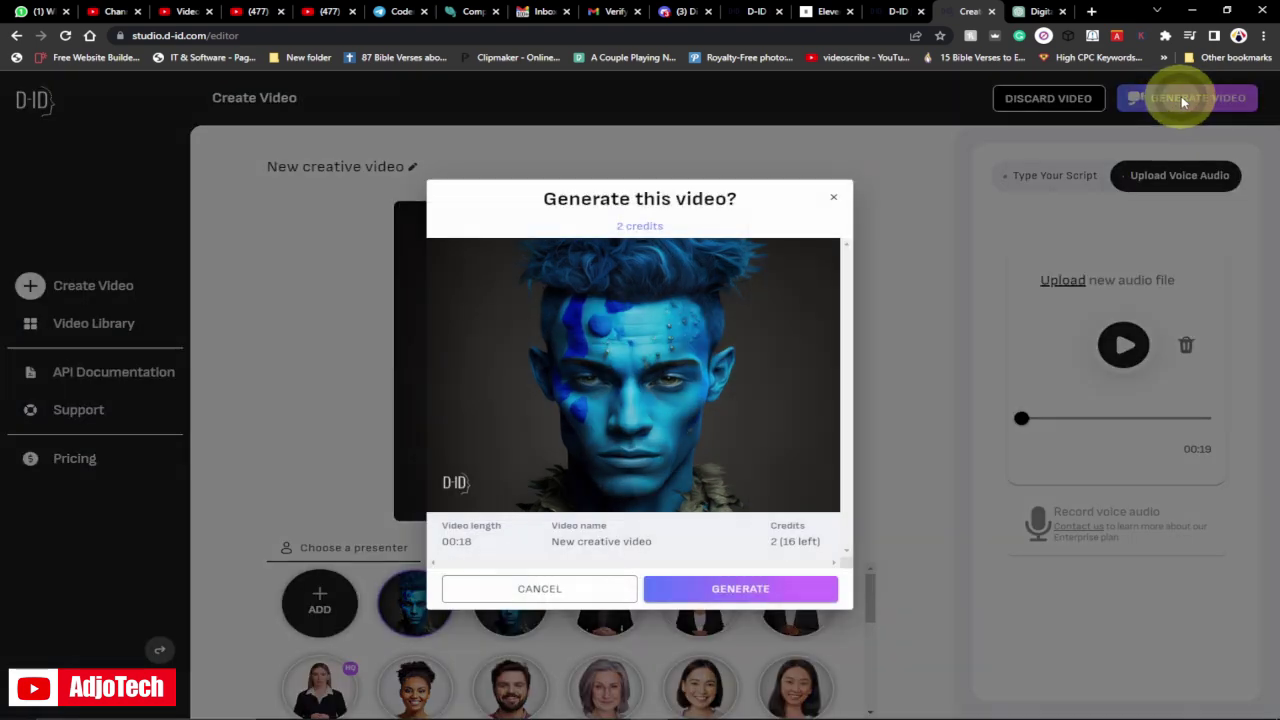
pyautogui.click(729, 591)
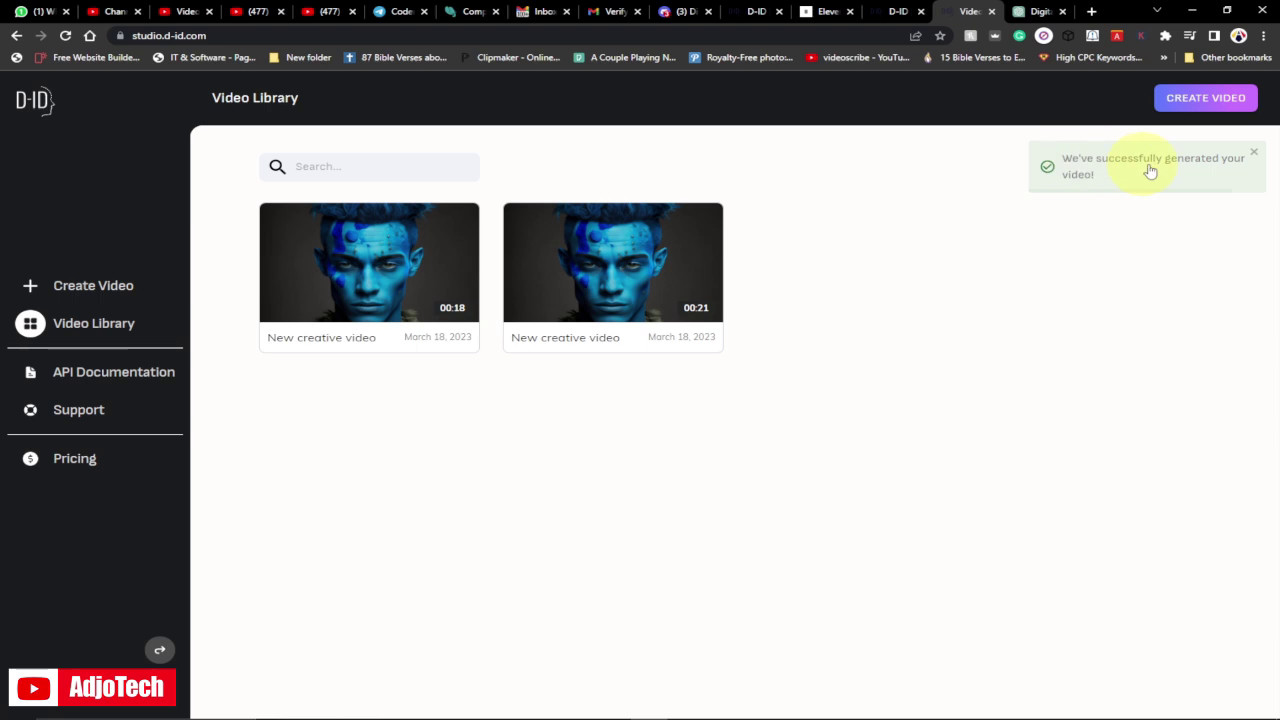
# - Play the new 18-second blue-skinned avatar video, then pause it around 0:07 to check lip-sync
pyautogui.click(370, 263)
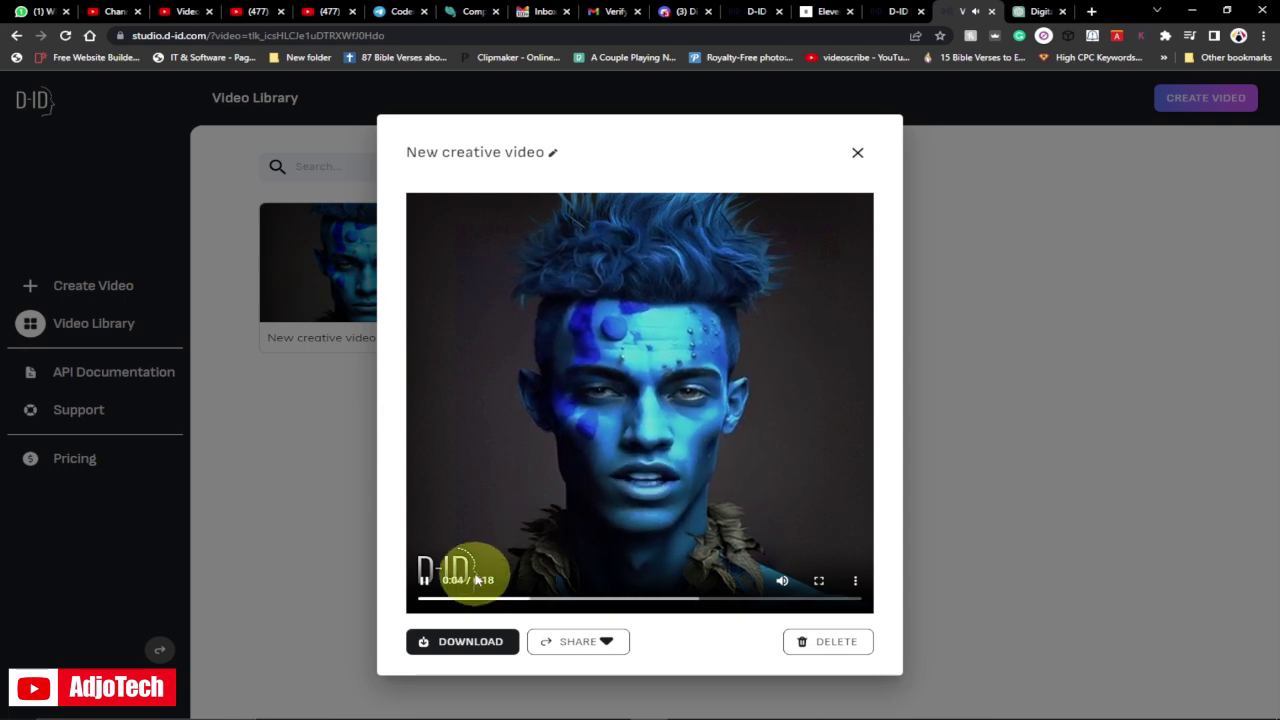
pyautogui.click(425, 581)
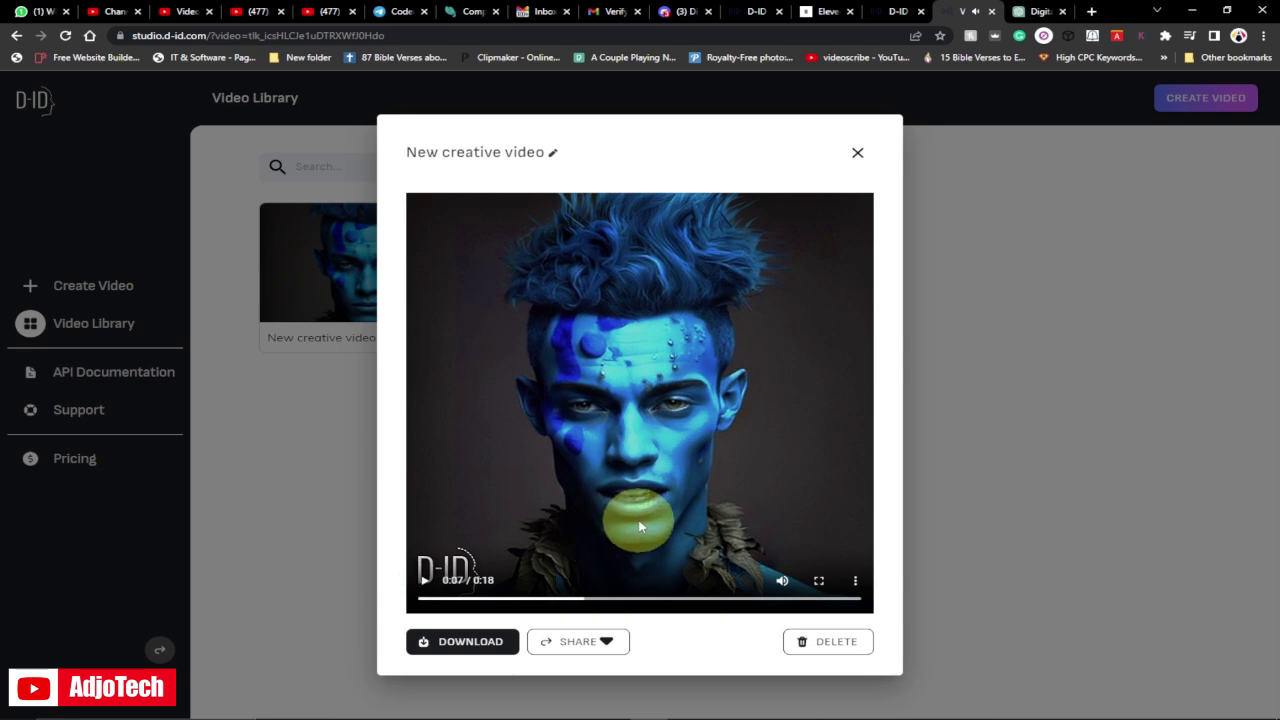